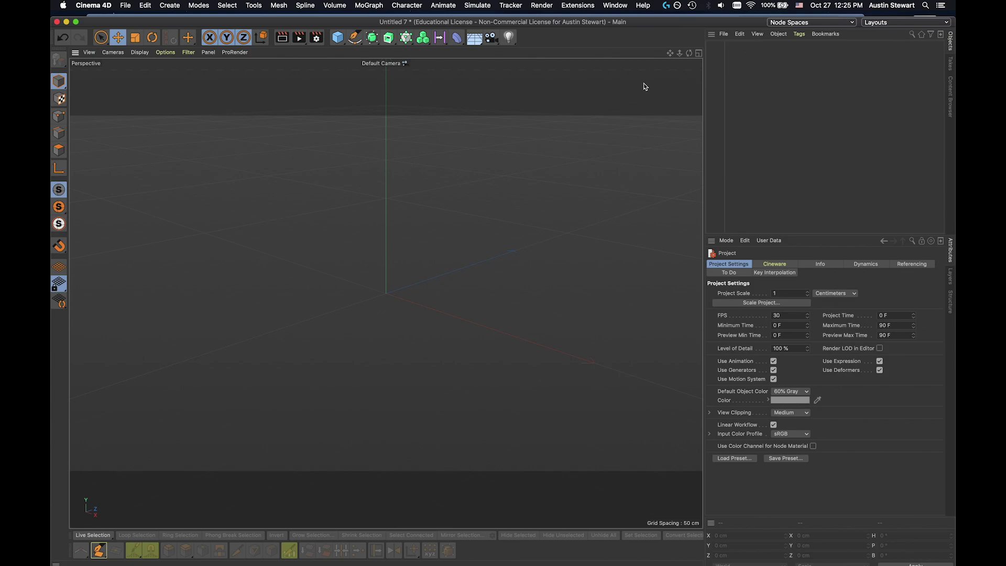
- Maximize the Top view and load the split-leaf philodendron JPEG from Tutorial 11 Texturing and BodyPaint as its background
left_click(698, 53)
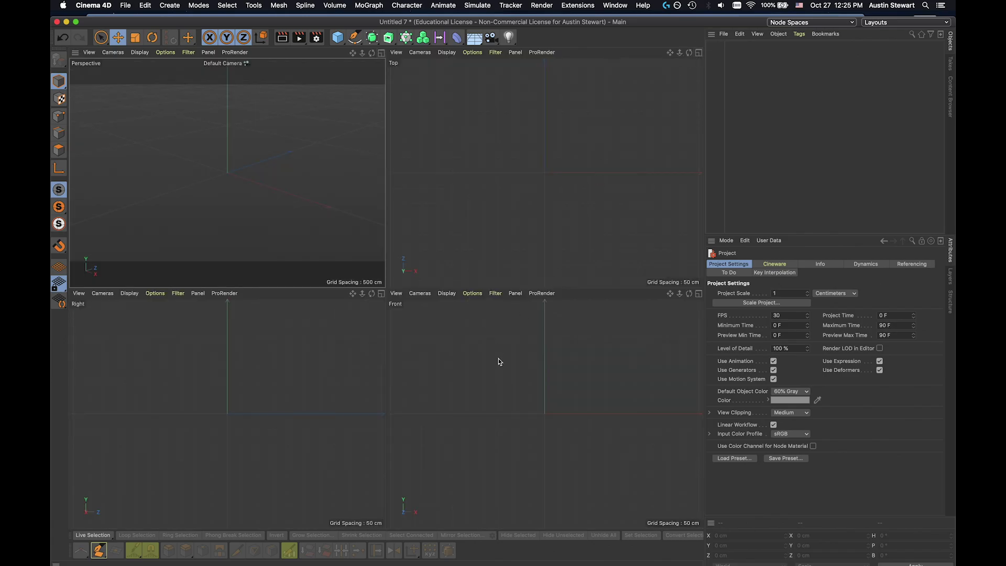
left_click(699, 53)
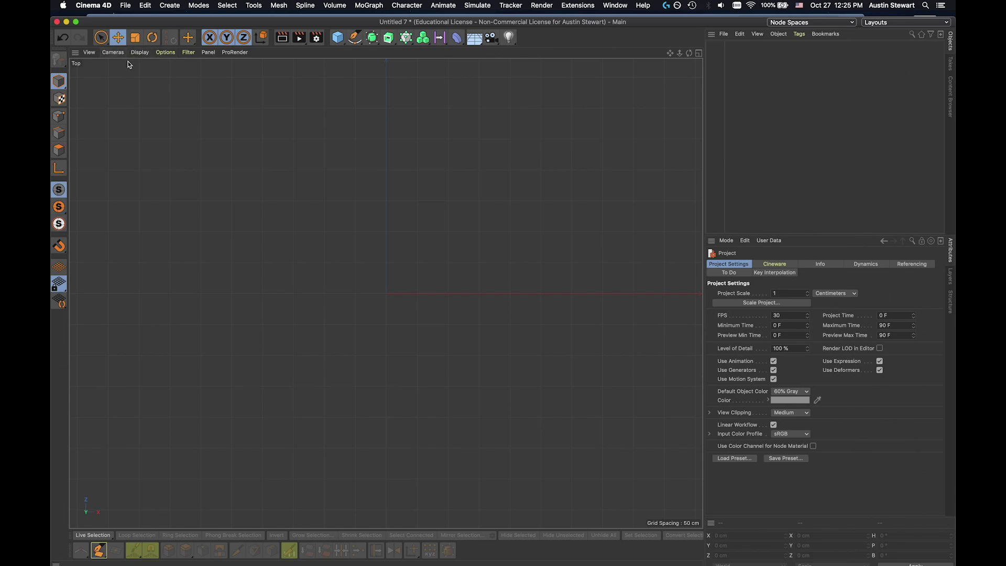
left_click(165, 53)
left_click(193, 292)
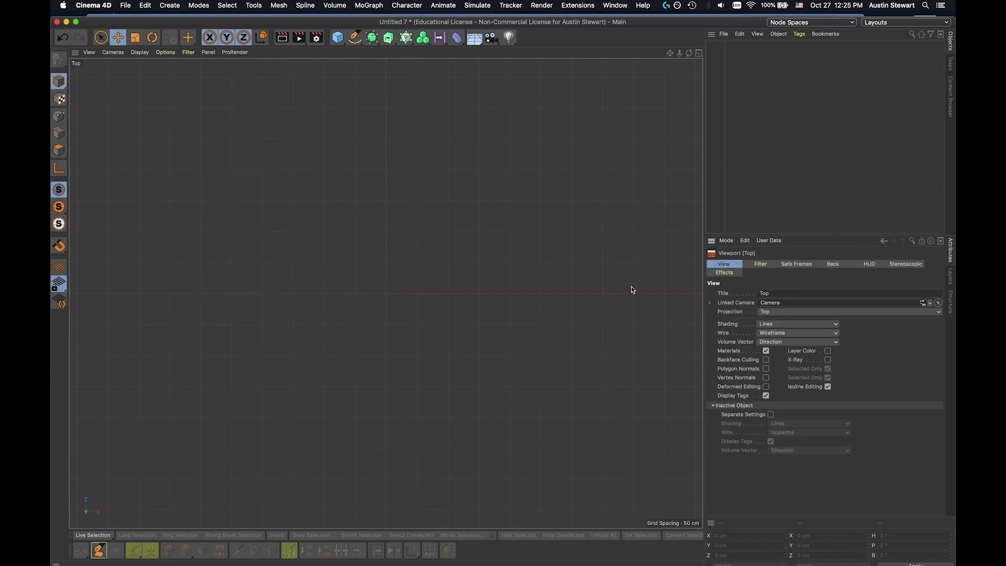
left_click(831, 265)
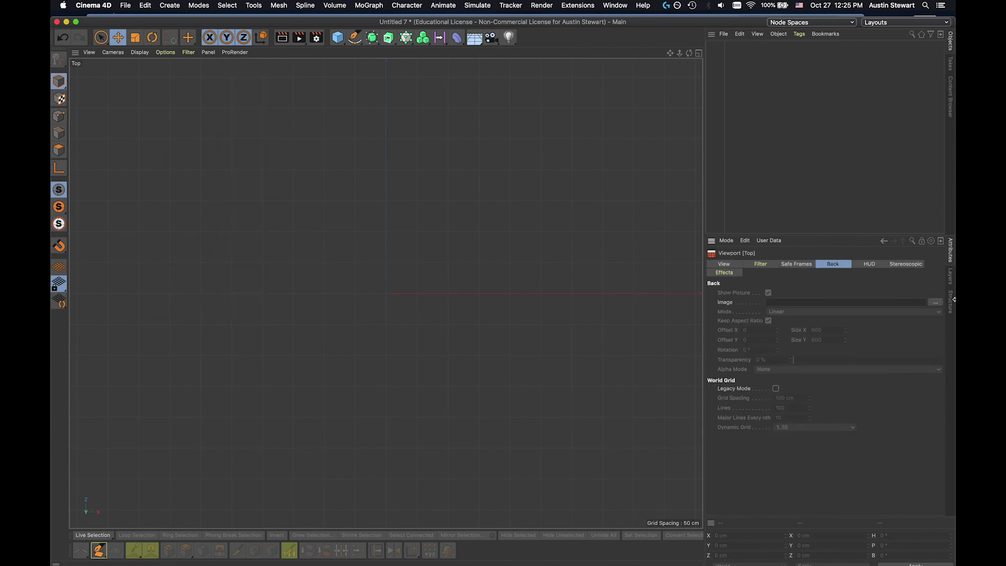
left_click(936, 303)
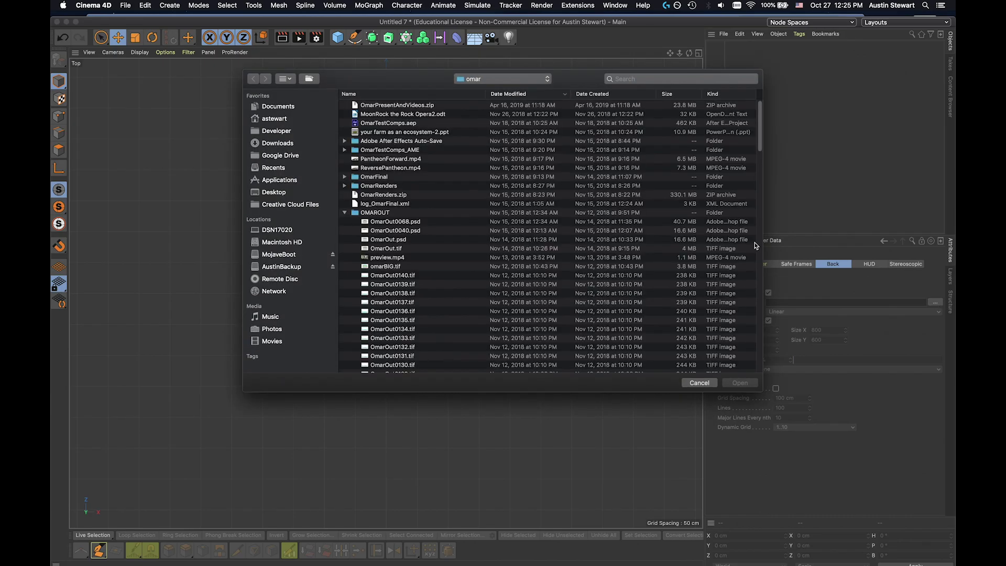
left_click(482, 83)
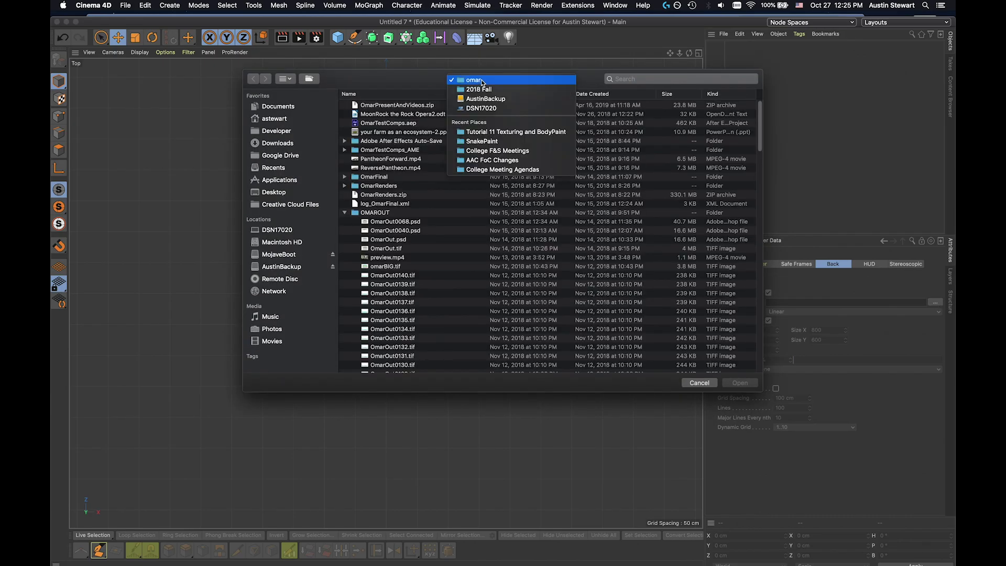
left_click(497, 135)
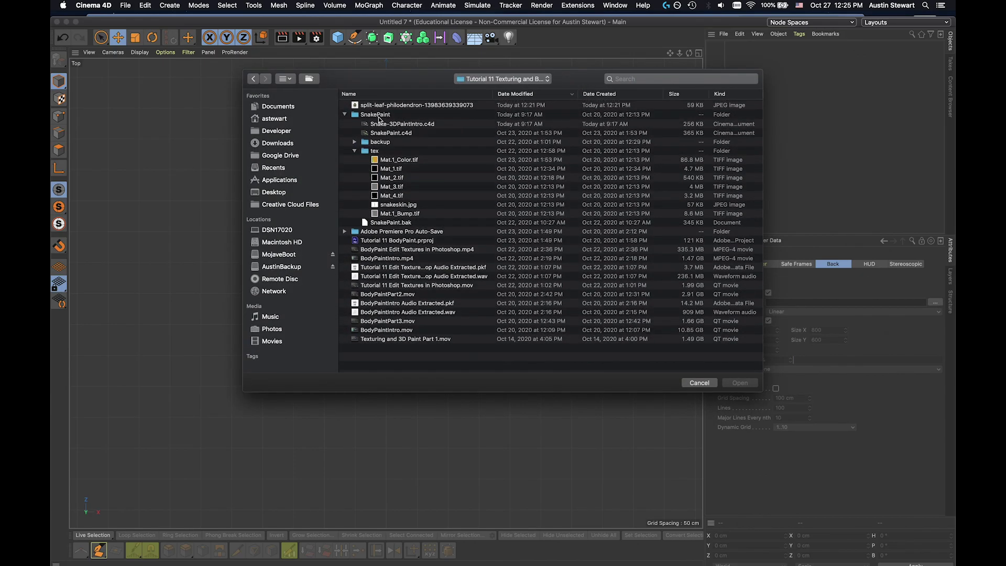
left_click(395, 105)
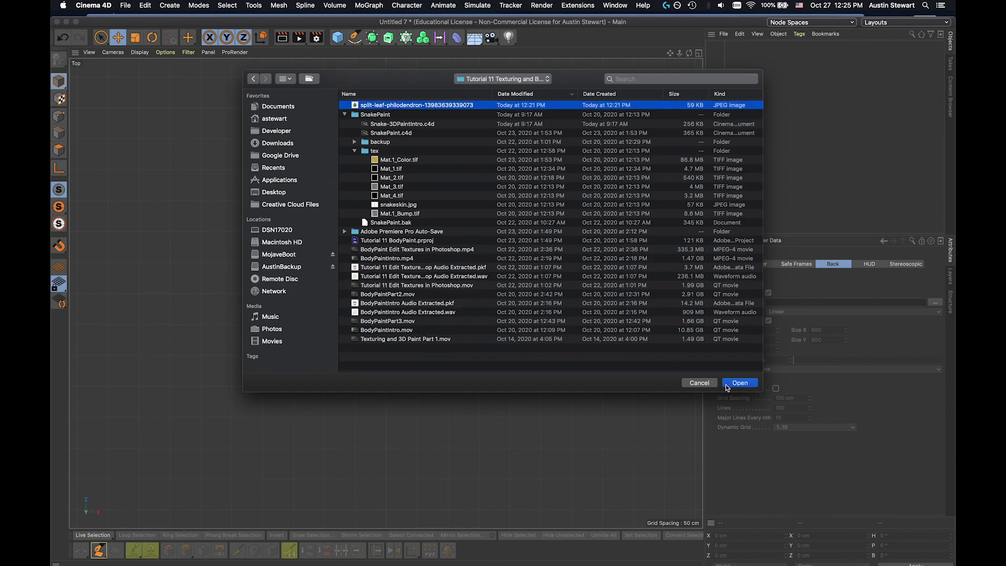
left_click(740, 383)
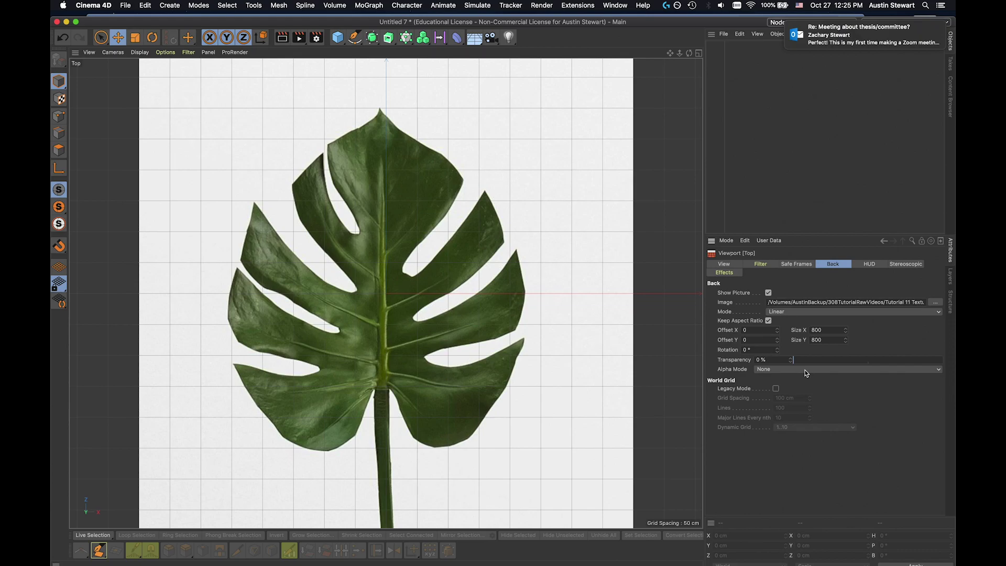
- Set the background leaf photo's transparency to 56%
left_click_drag(862, 360, 878, 360)
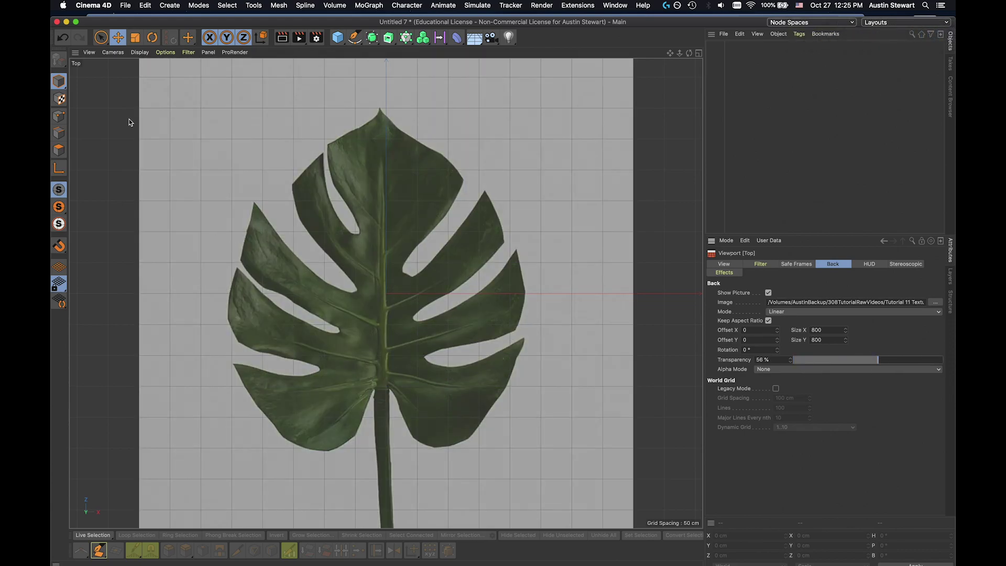
- Activate the Polygon Pen in Points draw mode
left_click(100, 555)
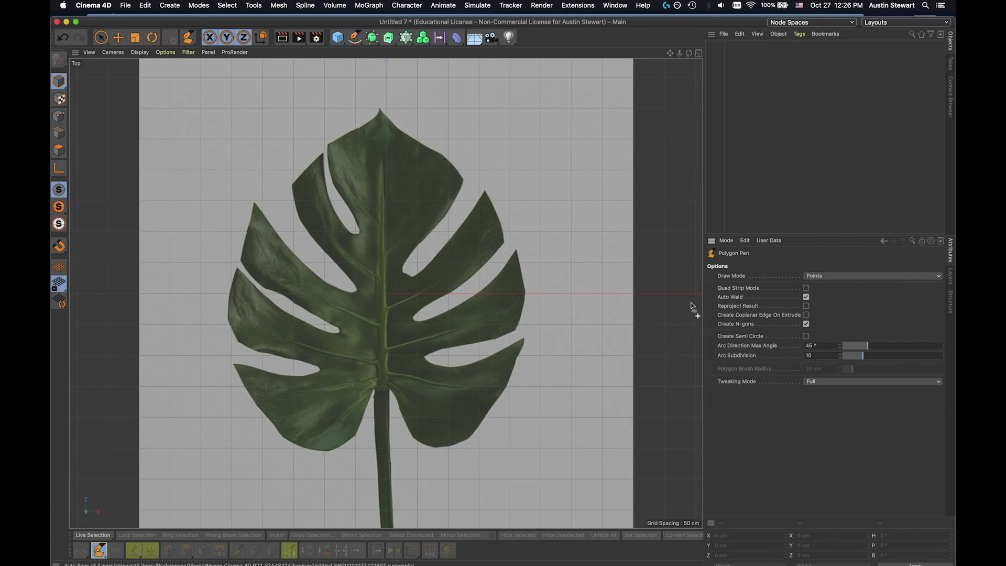
- Enable Quad Strip Mode and place the first two points across the bottom of the leaf stem
left_click(806, 288)
middle_click_drag(404, 508, 405, 427, "alt")
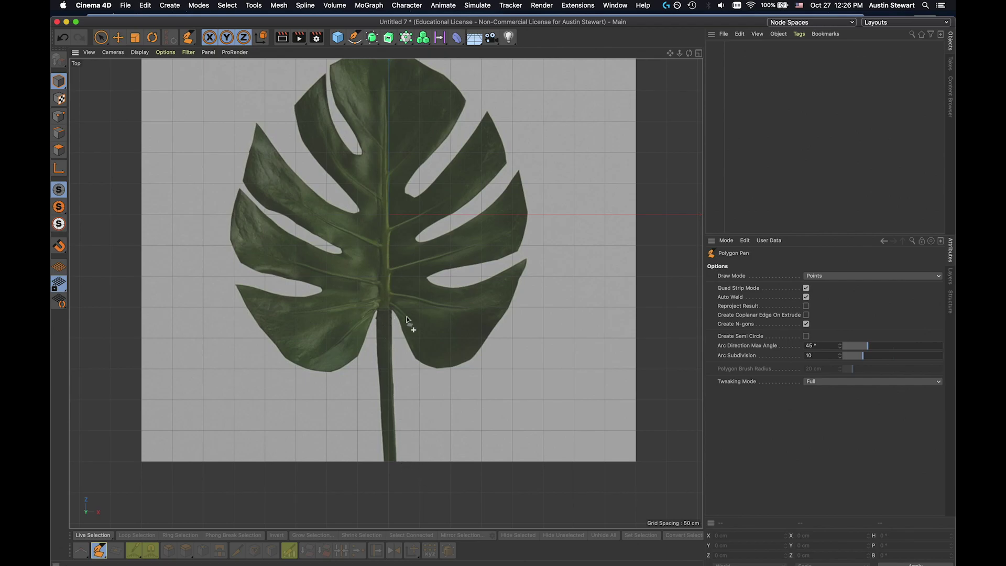
left_click(396, 463)
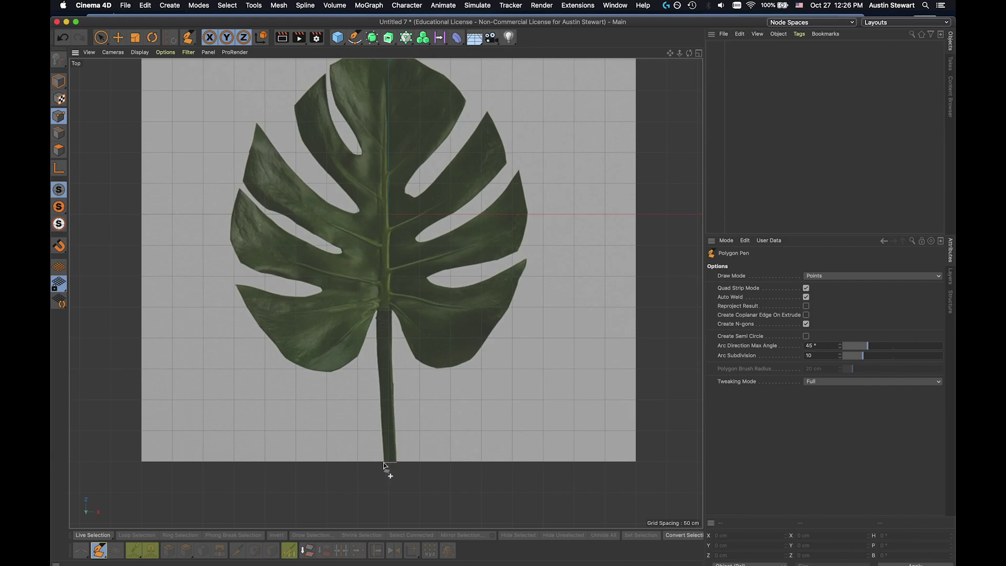
left_click(382, 447)
- Place points alternately along both stem edges to build connected quads up to the blade base
left_click(396, 447)
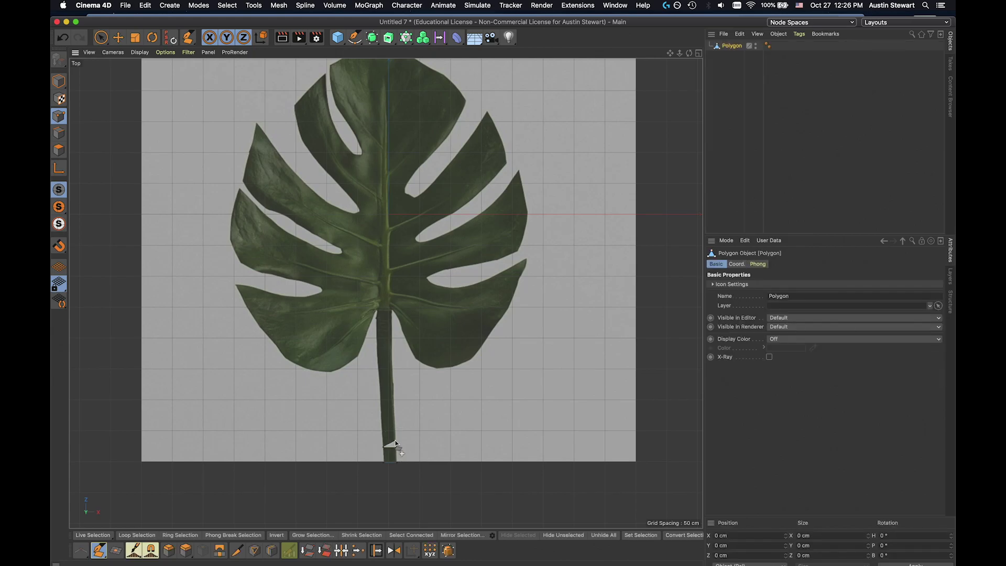
left_click(395, 423)
left_click(381, 424)
left_click_drag(381, 423, 392, 378, "ctrl")
left_click(392, 373)
left_click(380, 374)
left_click(378, 357)
left_click(390, 355)
left_click(391, 338)
left_click(377, 338)
left_click(377, 313)
left_click(391, 313)
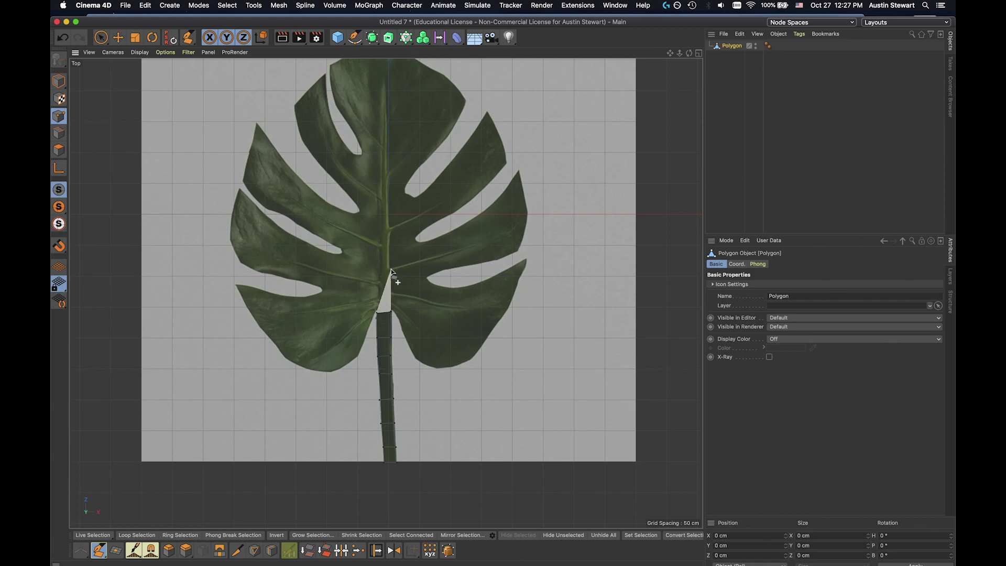
- Continue the quad strip from the stem top up the lower half of the midrib
left_click(389, 61)
left_click(389, 287)
left_click(379, 287)
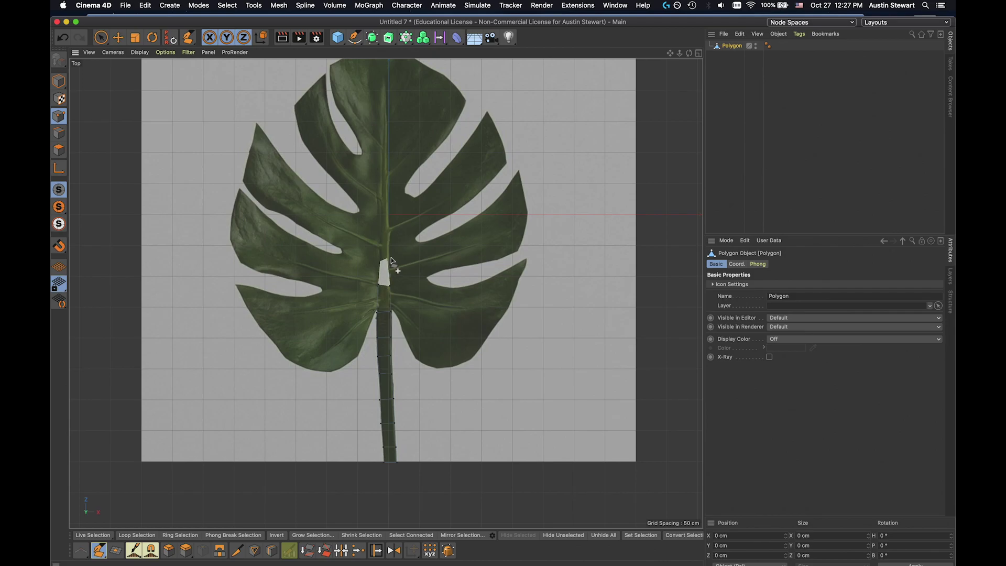
left_click(392, 261)
left_click(391, 241)
left_click(380, 240)
left_click(381, 216)
left_click(392, 214)
left_click(390, 197)
left_click(380, 194)
- Extend the midrib quads through the upper blade to the leaf's pointed tip
left_click(380, 175)
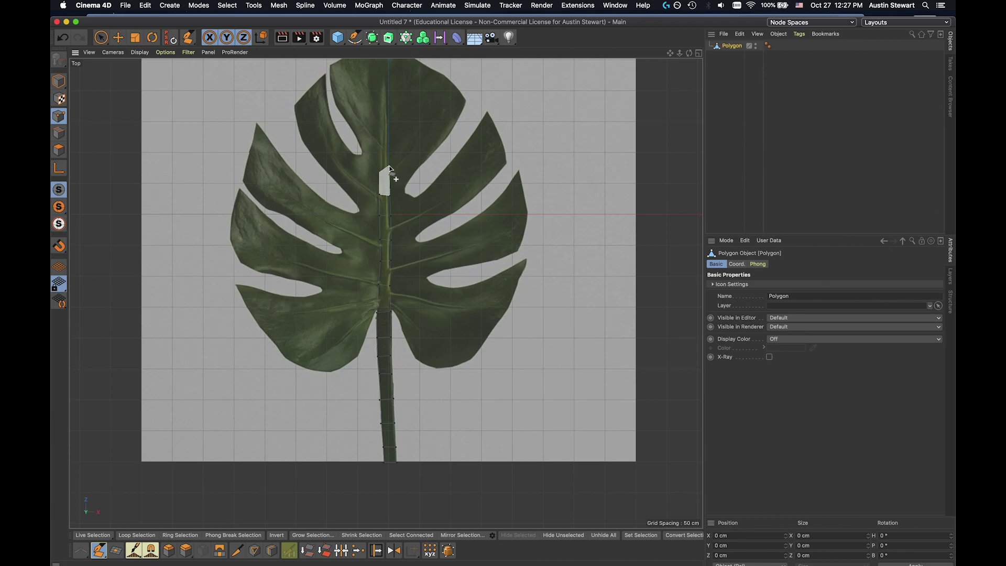
left_click(389, 173)
left_click(389, 150)
left_click(380, 147)
left_click(386, 122)
left_click(383, 99)
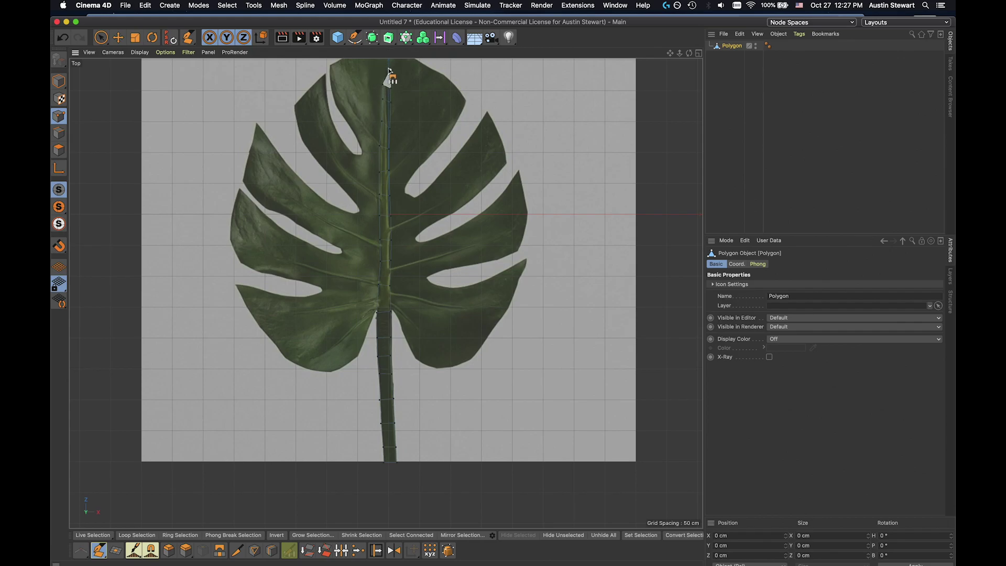
left_click(391, 65)
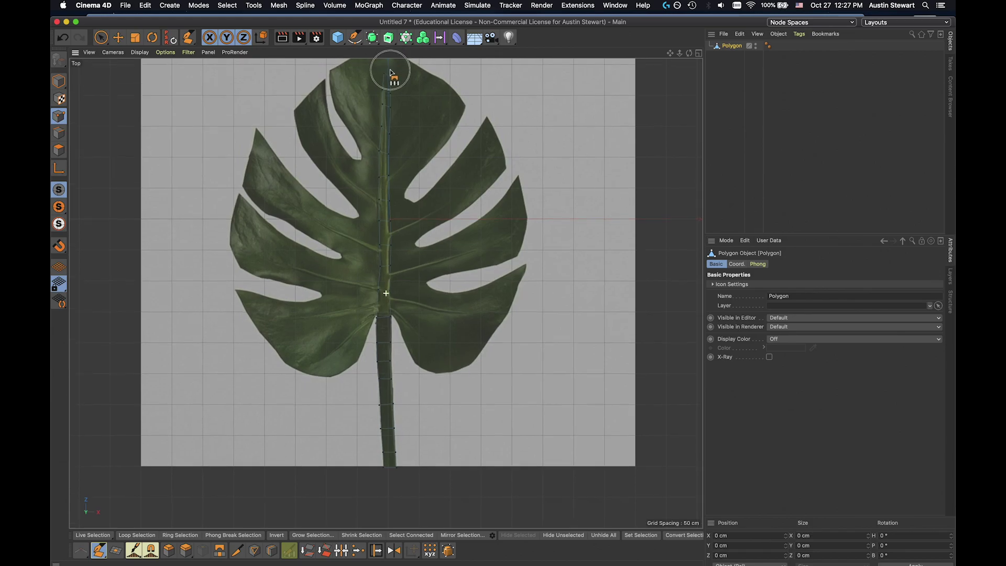
scroll(394, 94, "up", 5)
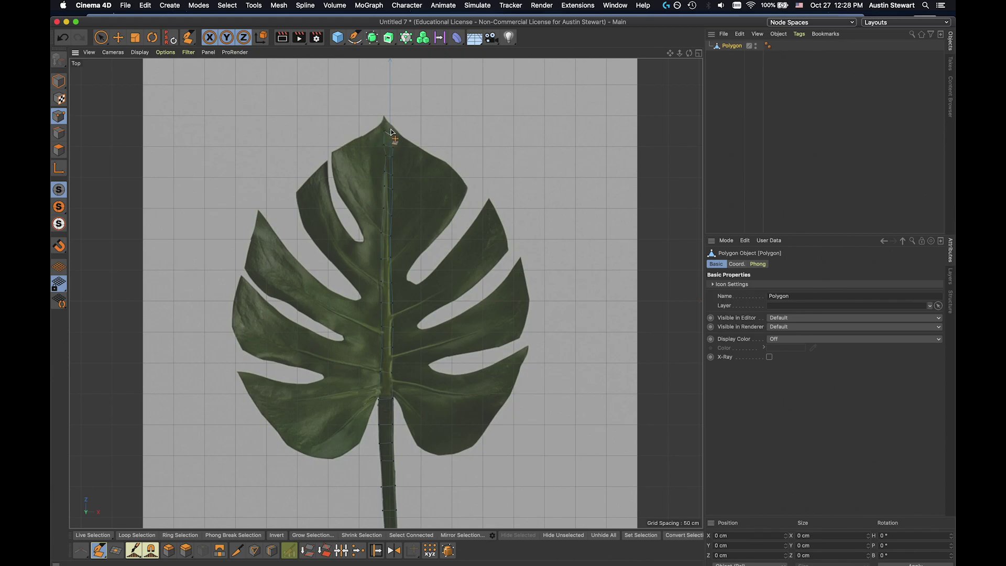
left_click(392, 138)
left_click(57, 118)
- Switch the viewport display to Gouraud Shading (Lines)
left_click(170, 55)
mouse_move(150, 57)
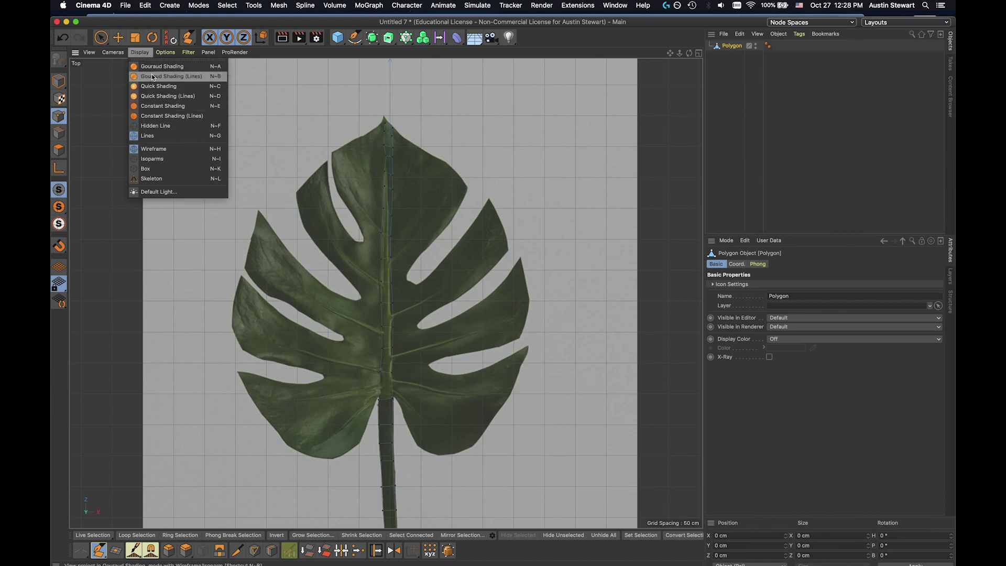
left_click(161, 67)
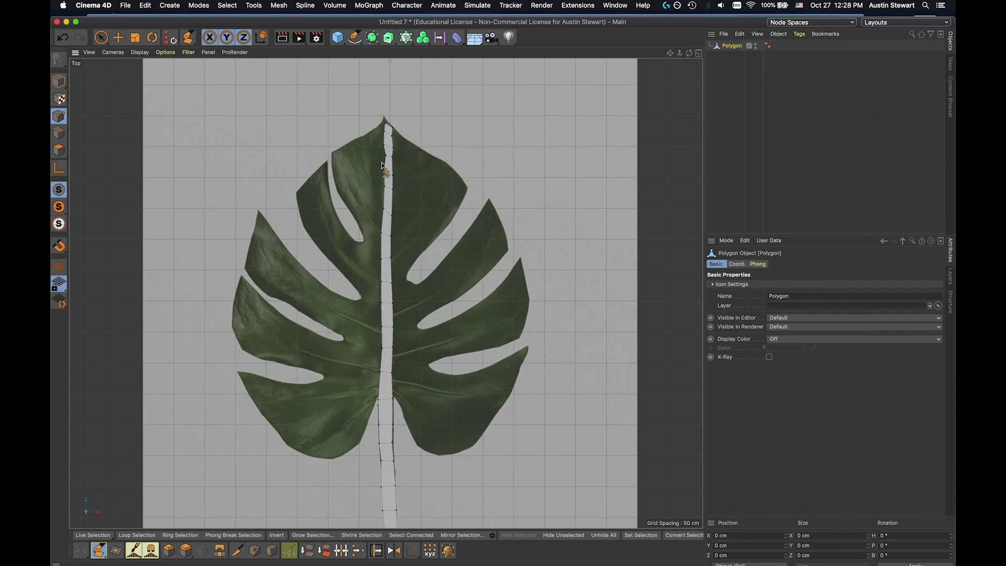
- Drag the stem's points and cross-edges down so they line up with the stem and midrib outline
scroll(384, 166, "up", 10)
left_click_drag(389, 145, 382, 146)
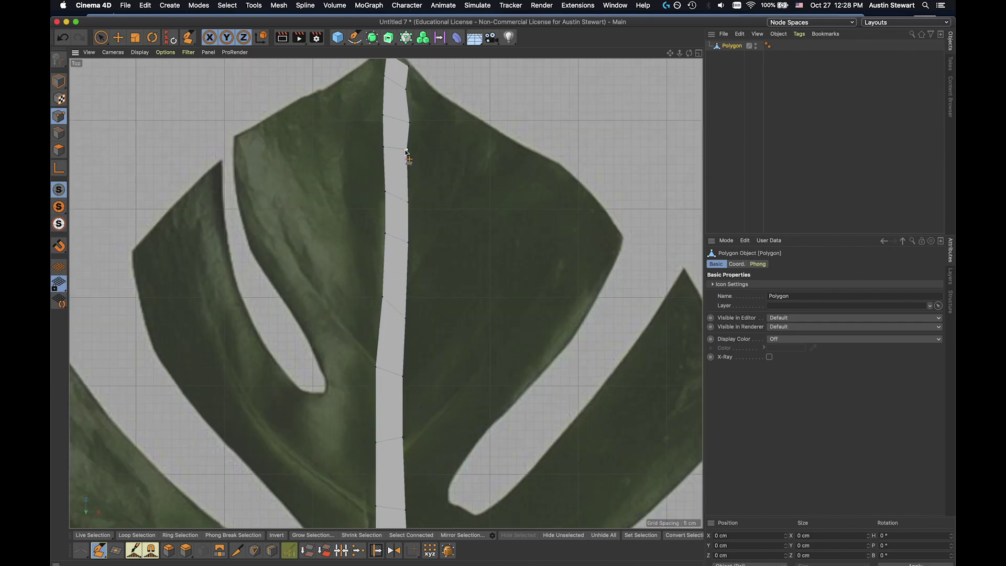
left_click_drag(406, 150, 409, 150)
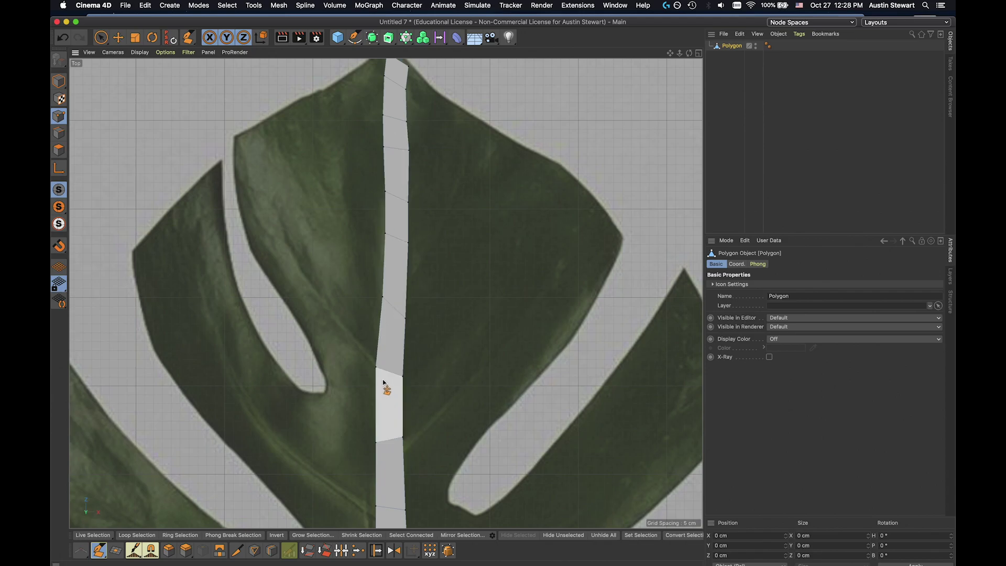
left_click_drag(382, 298, 380, 316)
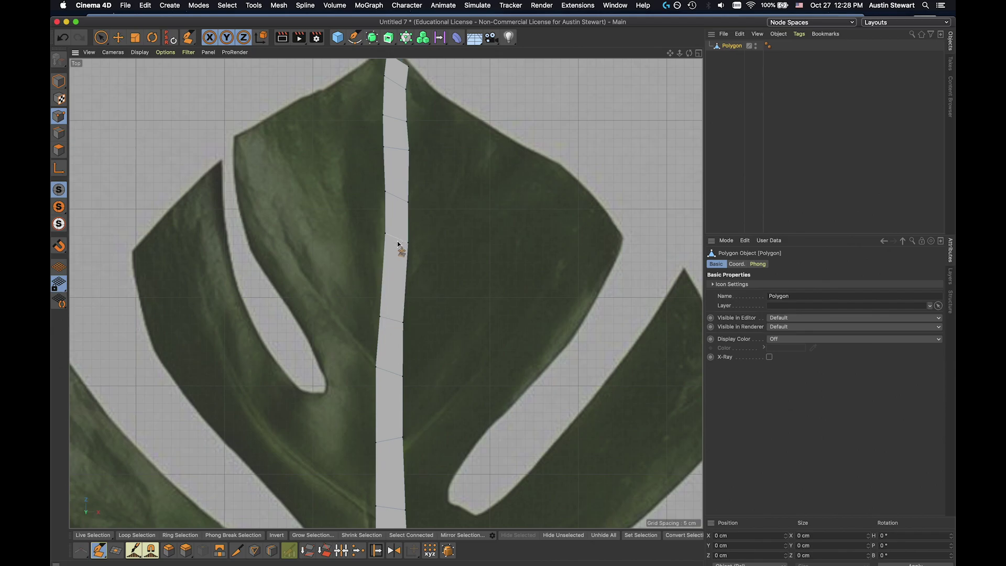
left_click_drag(395, 241, 393, 265)
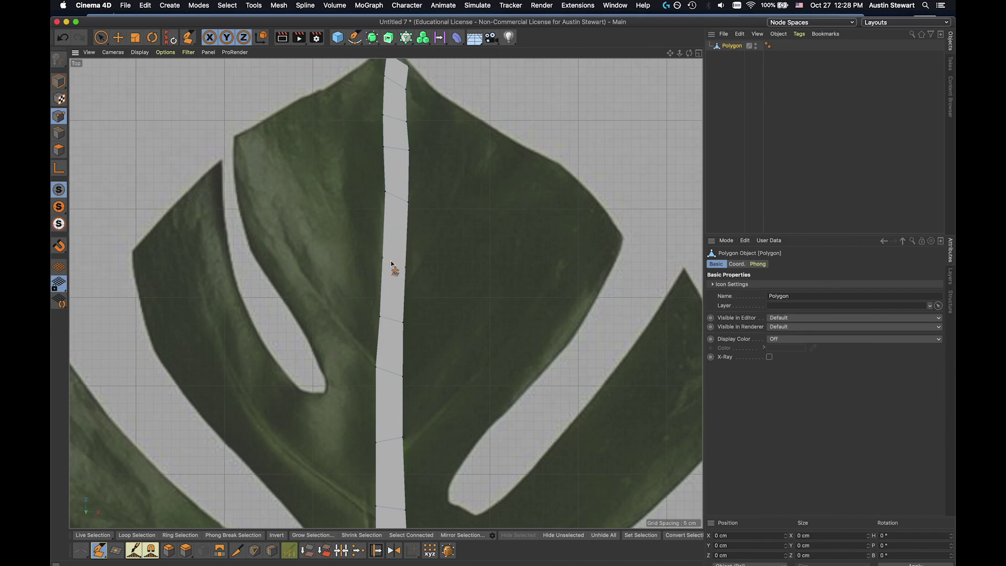
left_click_drag(396, 199, 384, 212)
left_click_drag(395, 153, 394, 167)
left_click(408, 166)
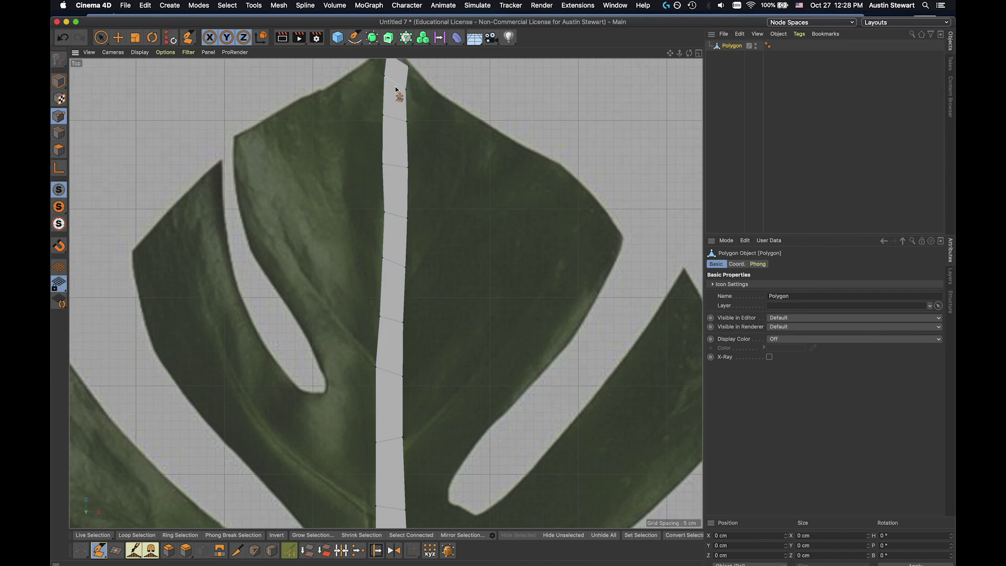
mouse_move(406, 168)
left_mouse_down()
mouse_move(399, 158)
mouse_move(410, 173)
left_mouse_up()
left_click_drag(394, 121, 395, 131)
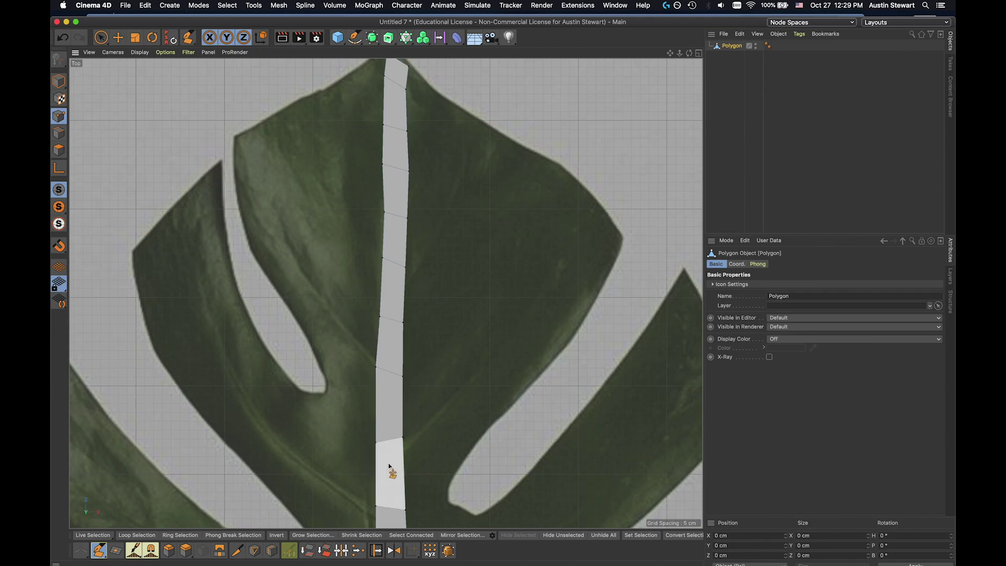
scroll(386, 462, "down", 5)
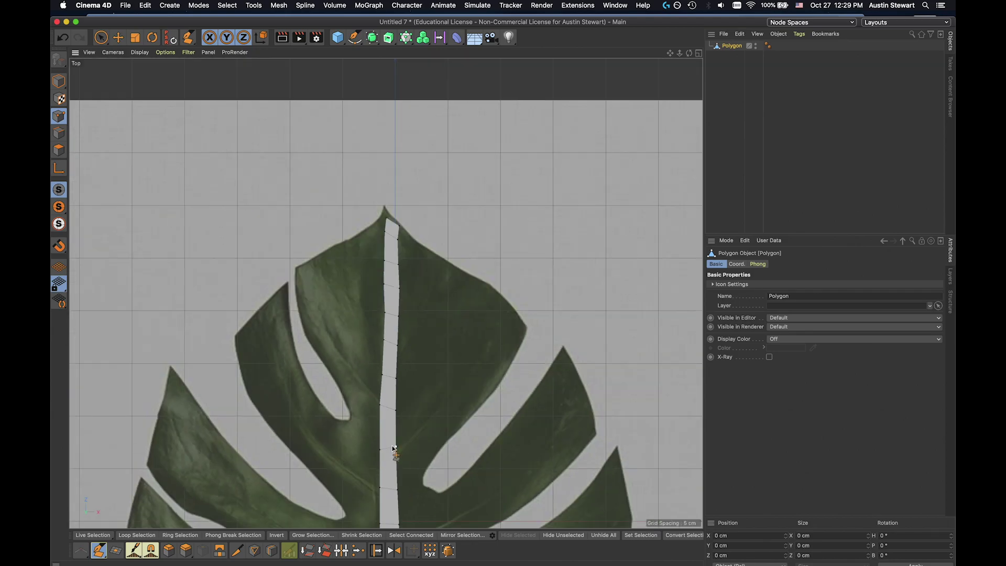
left_click_drag(396, 447, 396, 452)
- Draw a new polygon from the stem's bottom-right corner via the notch to the leaf edge
left_click(400, 494)
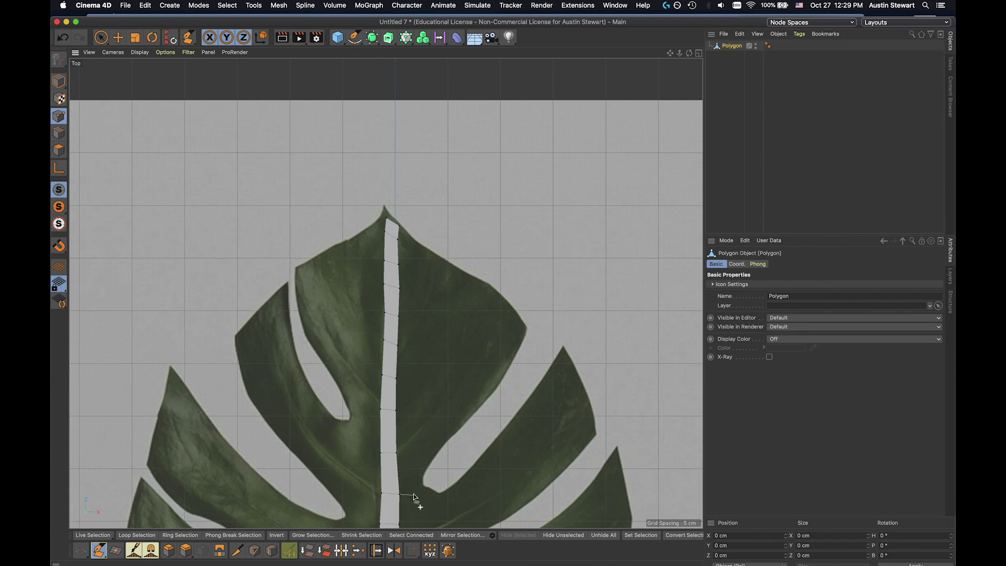
left_click(422, 486)
left_click(440, 493)
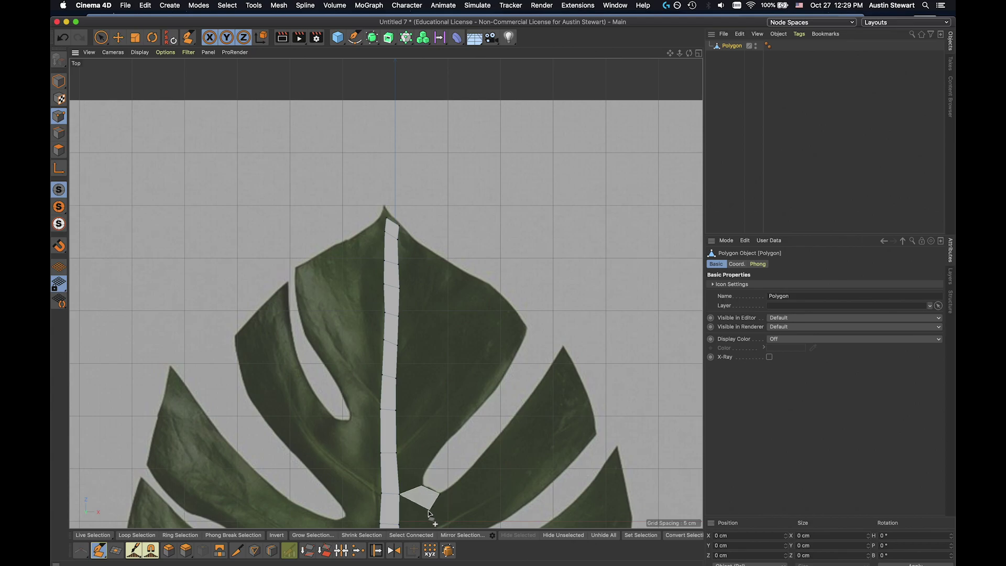
left_click(402, 526)
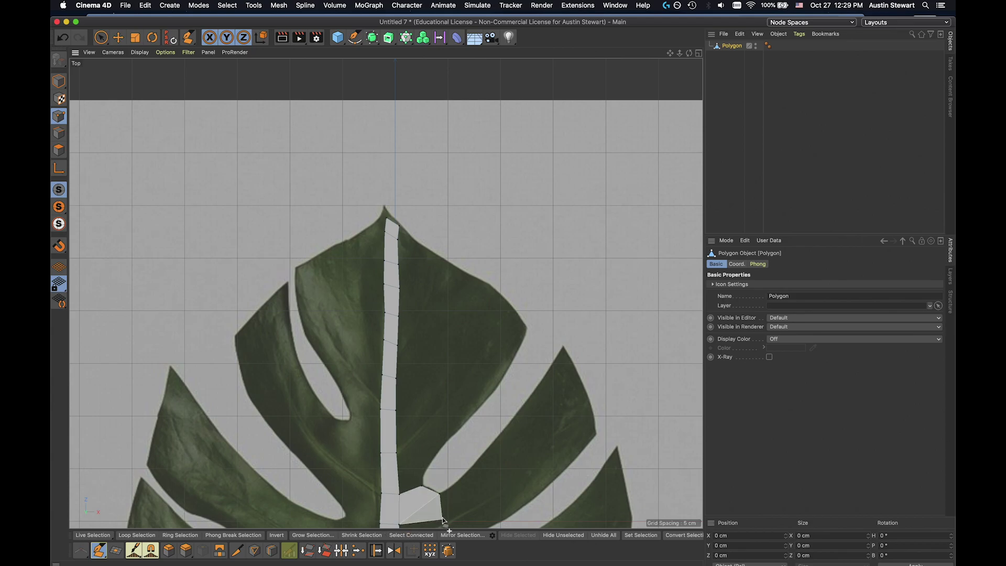
scroll(434, 525, "down", 2)
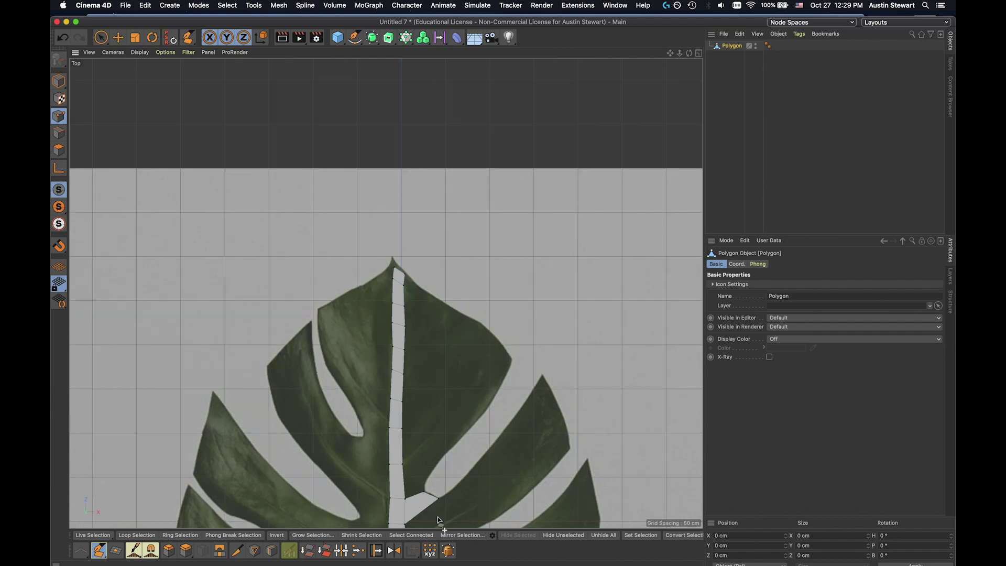
- Draw a quad off the midrib toward the right lobe and fit its corners to the lobe
middle_click_drag(432, 520, 450, 342, "alt")
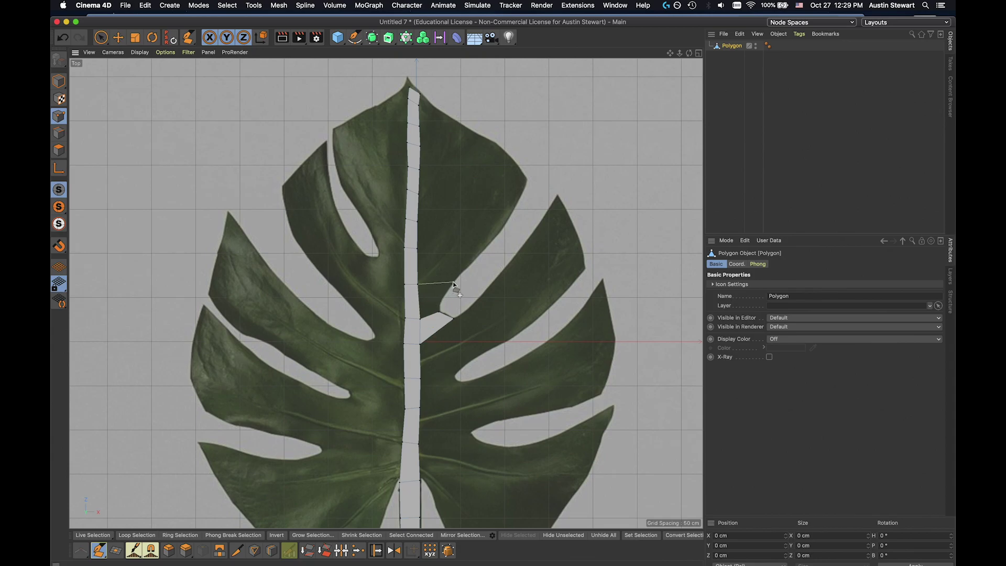
left_click(440, 312)
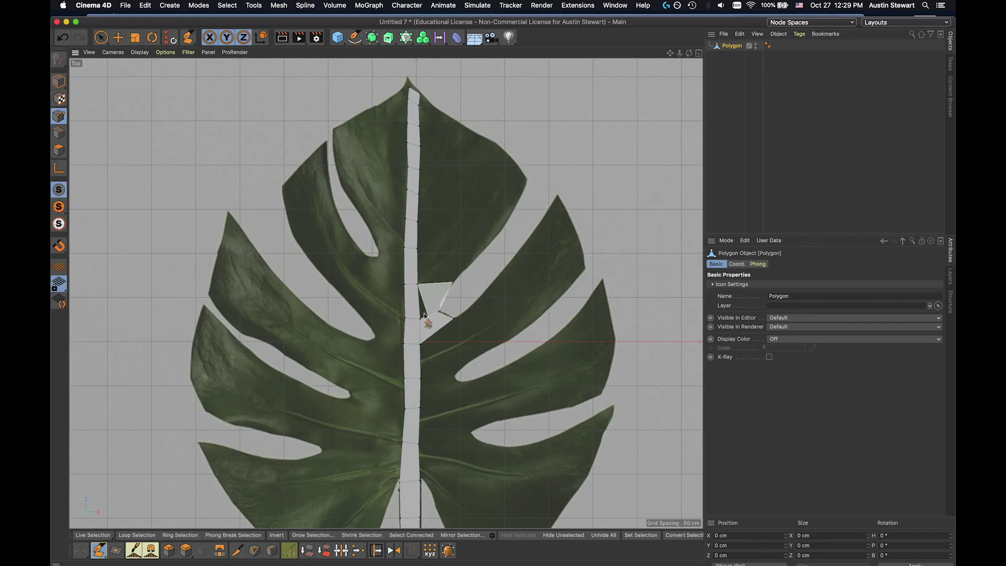
left_click(420, 318)
left_click_drag(452, 283, 432, 284)
left_click_drag(454, 317, 436, 328)
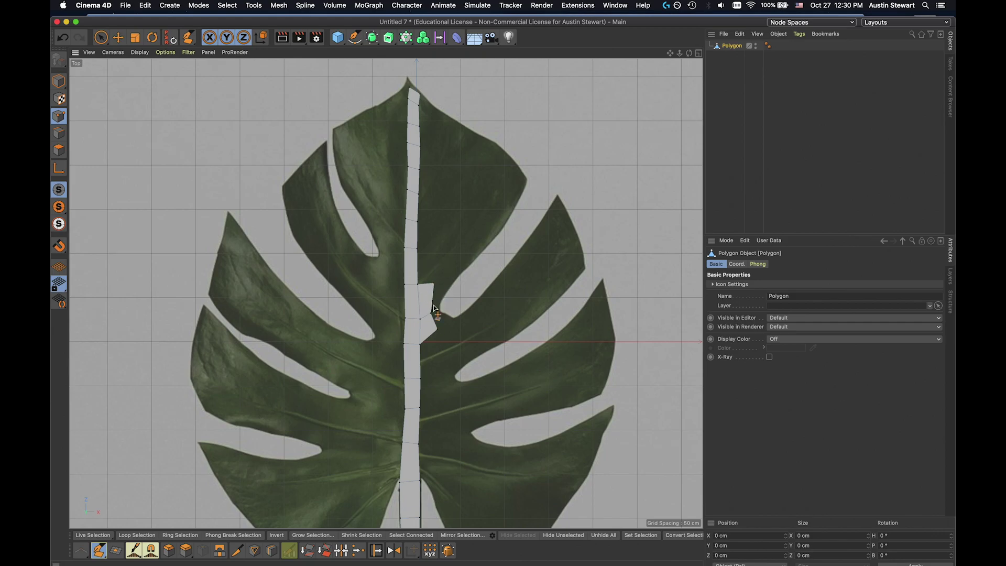
mouse_move(438, 332)
left_mouse_down()
mouse_move(460, 325)
mouse_move(441, 313)
left_mouse_up()
left_click(439, 308)
left_click(435, 282)
- Extend the side strip diagonally up and right along the lobe, undoing misplaced extrusions
left_click_drag(435, 282, 487, 247)
key("super+z")
left_click_drag(469, 236, 490, 245, "ctrl")
key("super+z")
key("super+z")
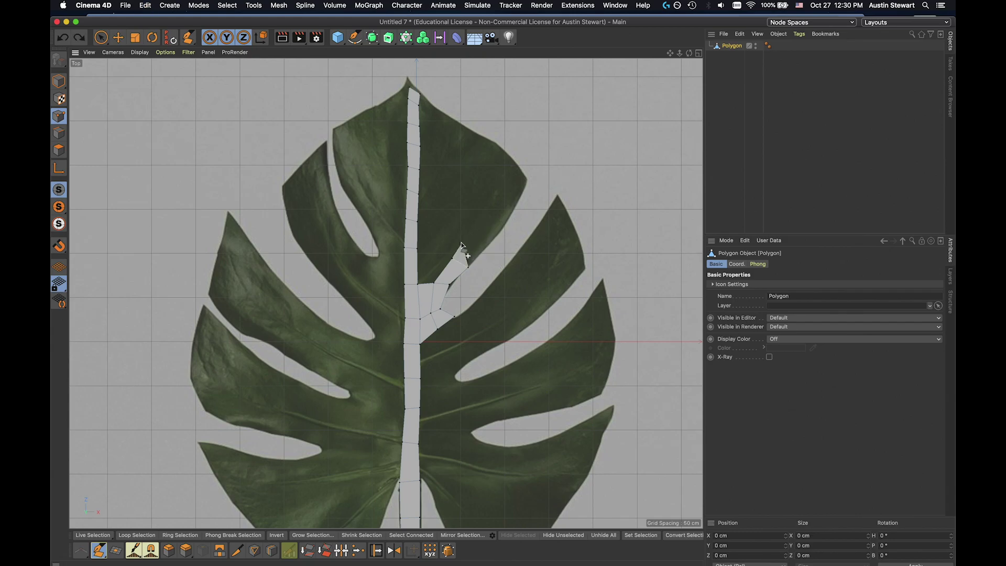
left_click_drag(463, 251, 527, 179)
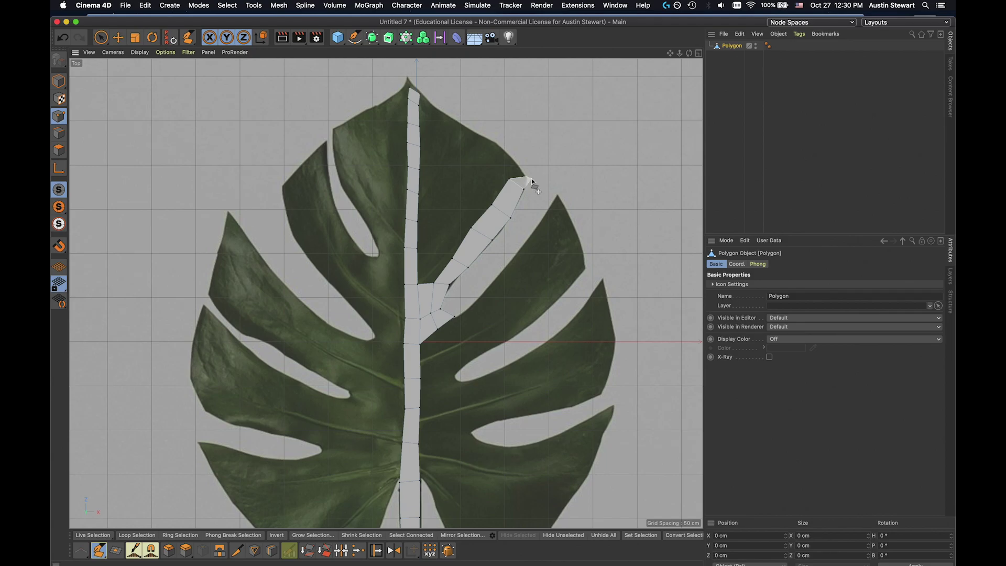
- Undo the last tip tweak and stretch the strip's tip out to the leaf's outer edge
key("super+z")
left_click_drag(529, 179, 521, 172)
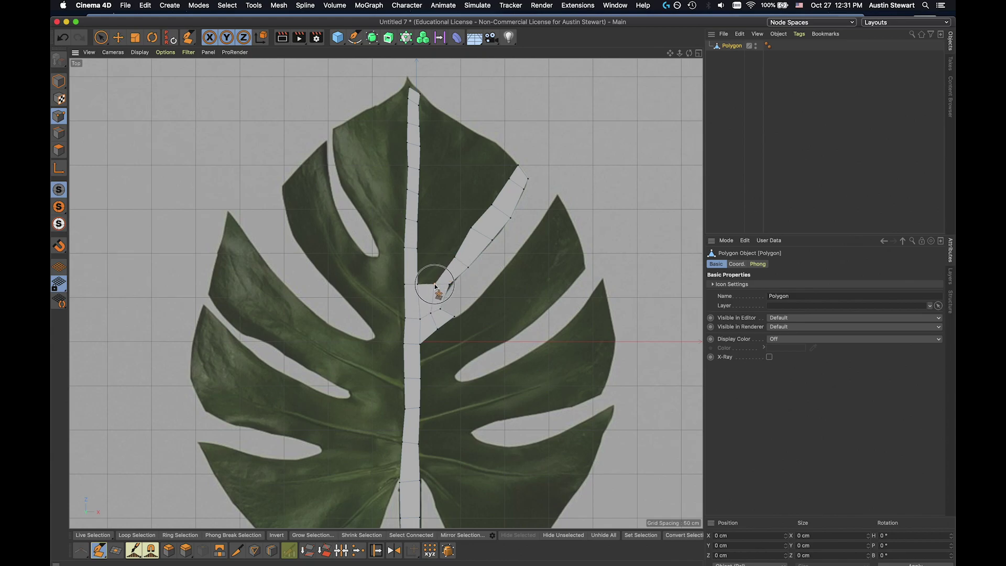
- Fill the junction between the side strip and midrib with a quad, removing a stray triangle
left_click_drag(455, 257, 450, 254)
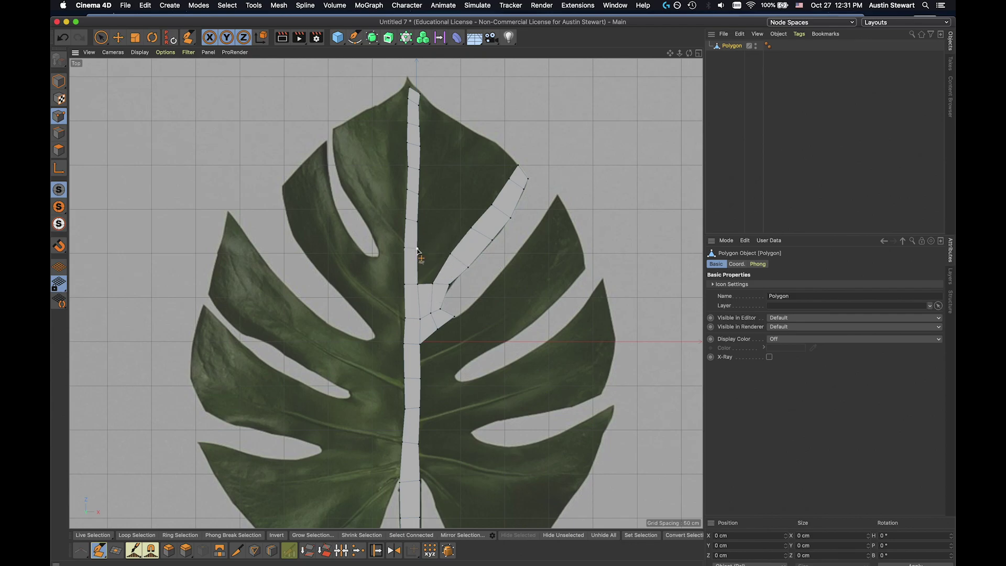
left_click(450, 254)
left_click(433, 279)
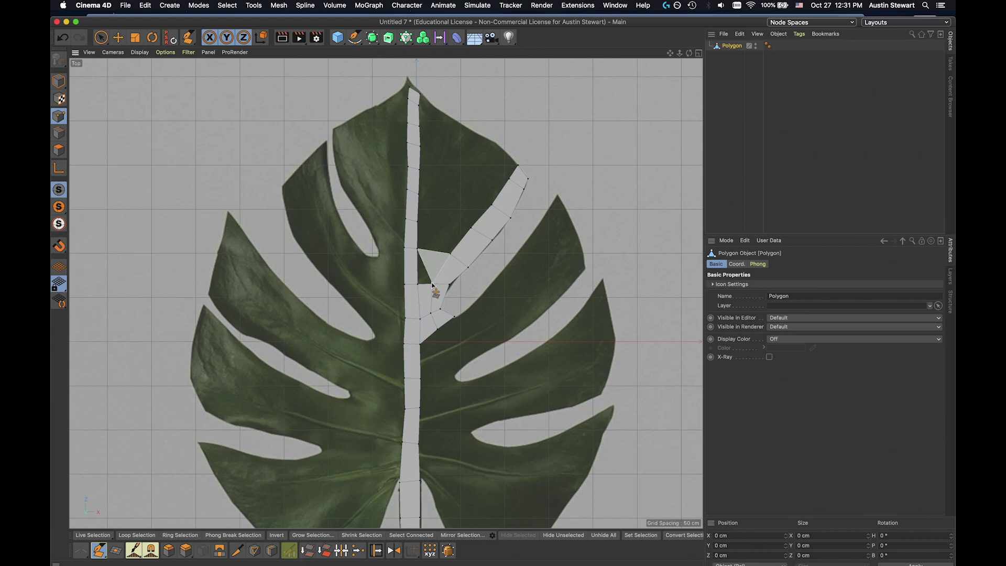
left_click(417, 284)
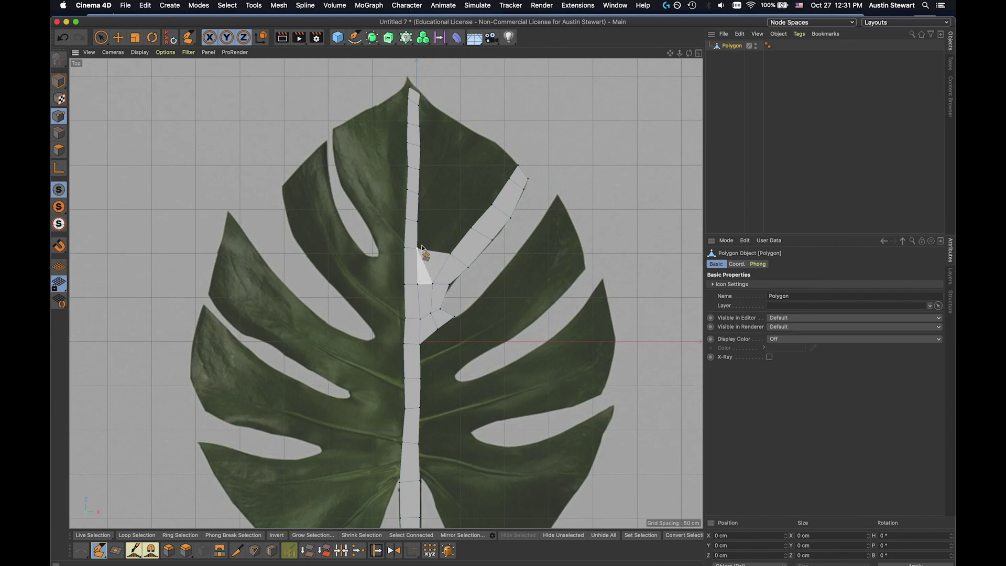
left_click(418, 249)
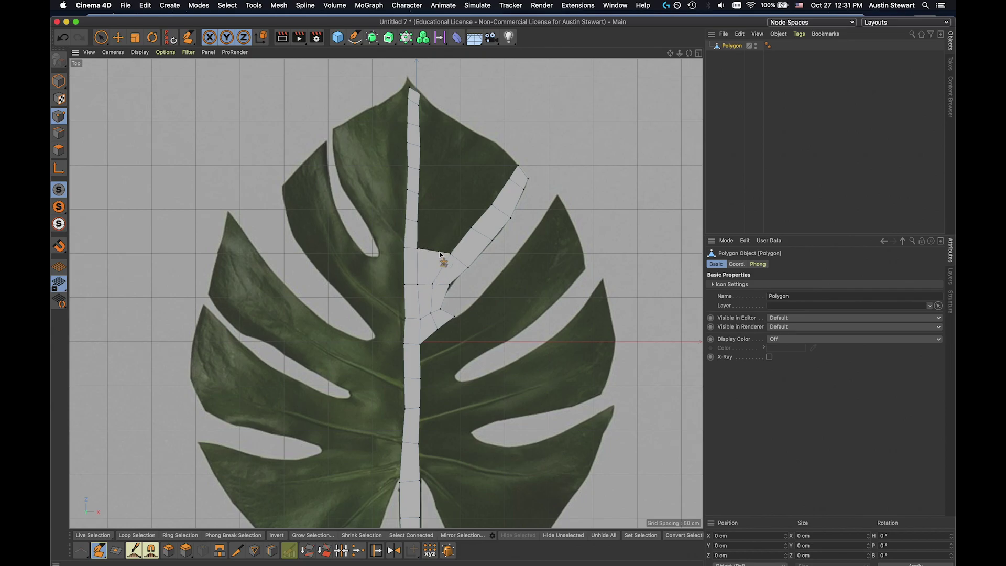
left_click(470, 229)
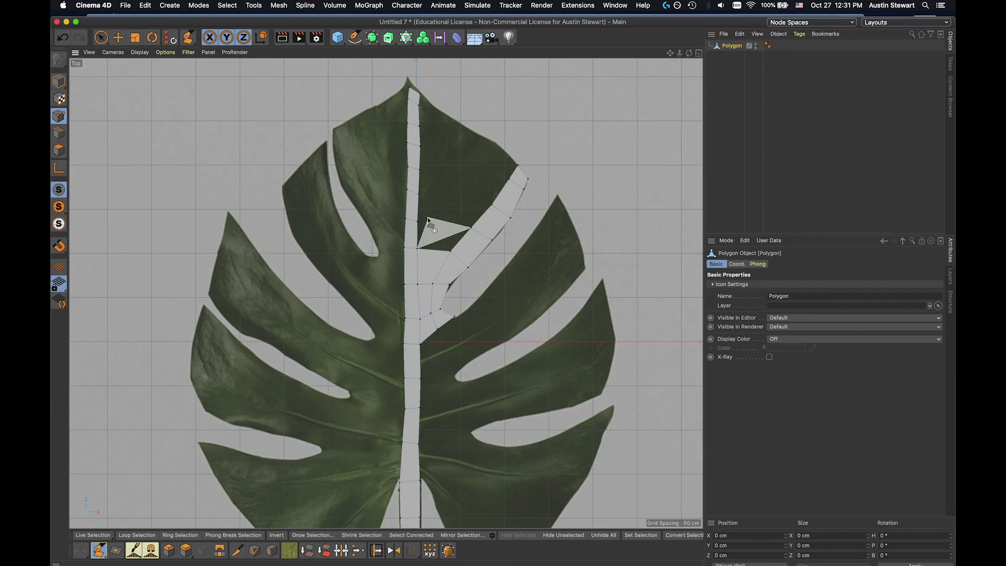
key("super+z")
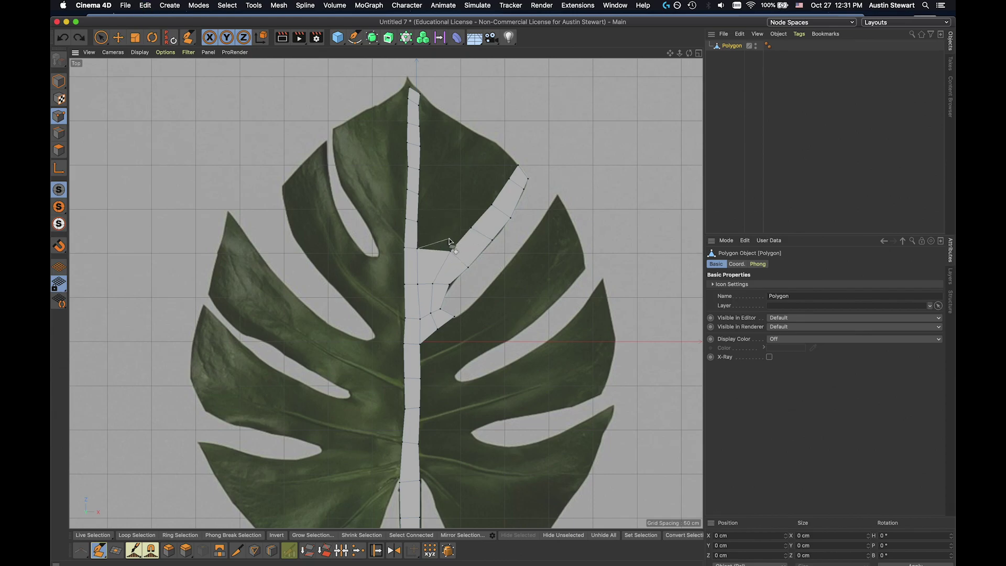
key("Escape")
left_click(102, 555)
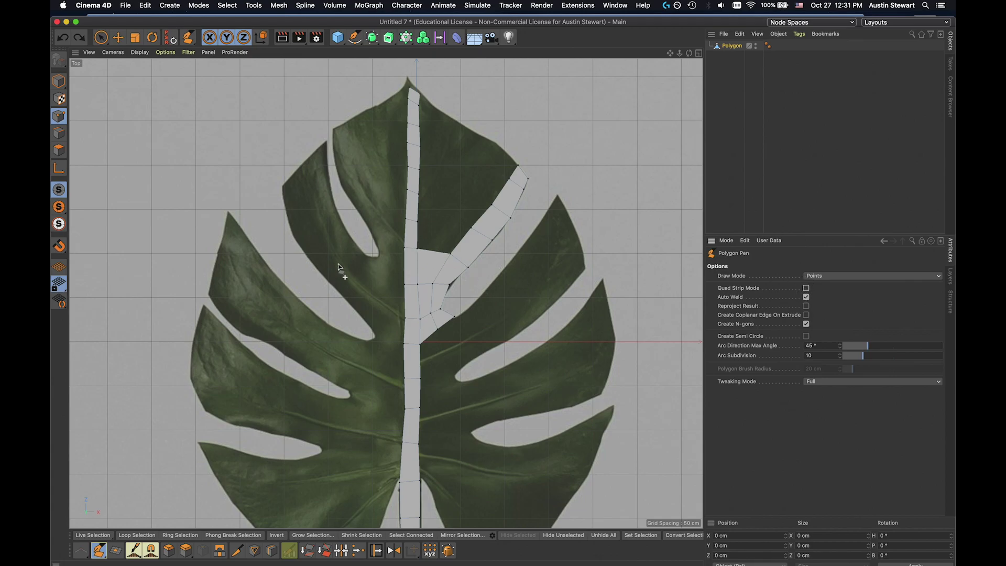
- Fill polygons between the midrib and side strip up toward the notch, undoing the misplaced top polygon
left_click(418, 222)
left_click(472, 228)
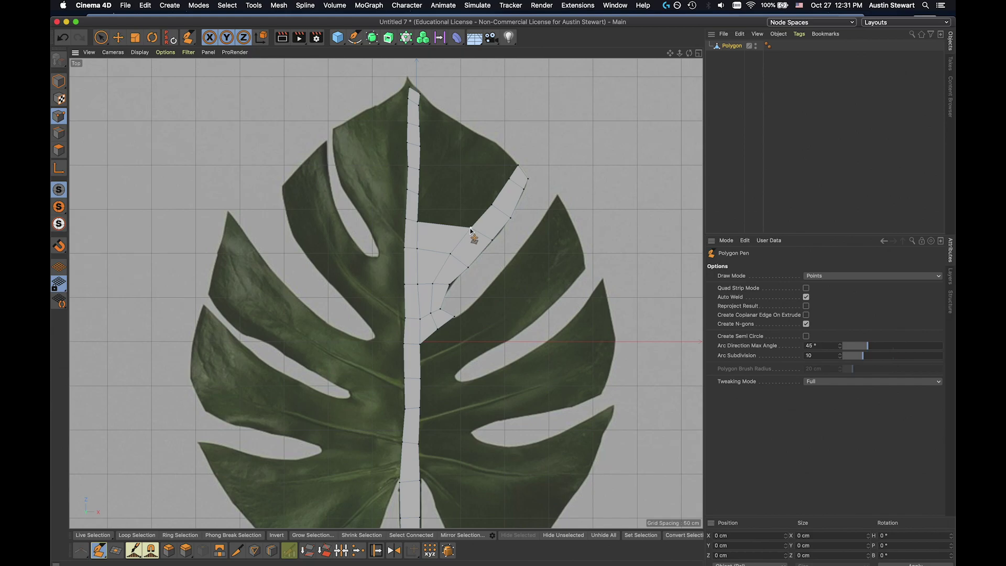
left_click(418, 194)
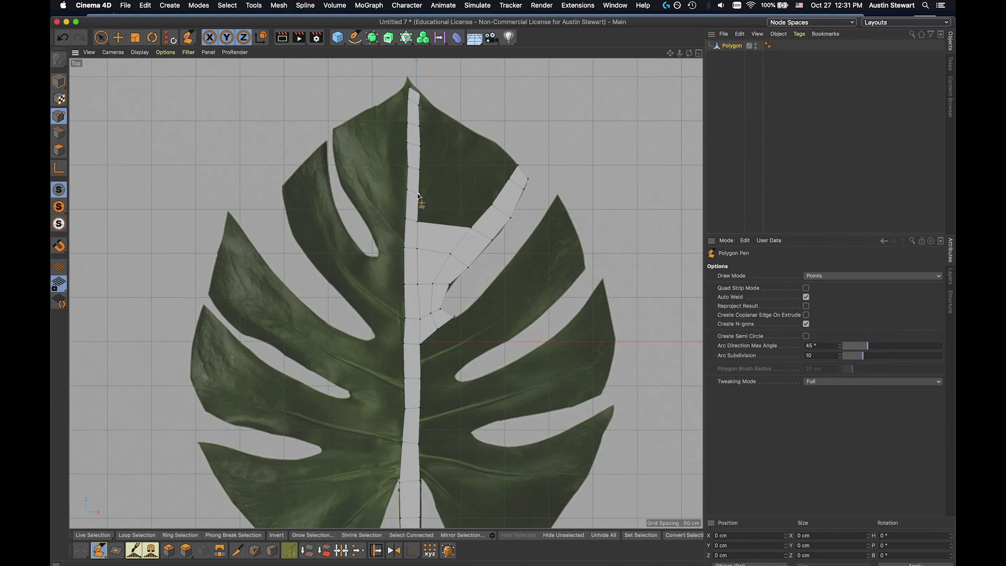
left_click(492, 205)
left_click(419, 170)
left_click(439, 197)
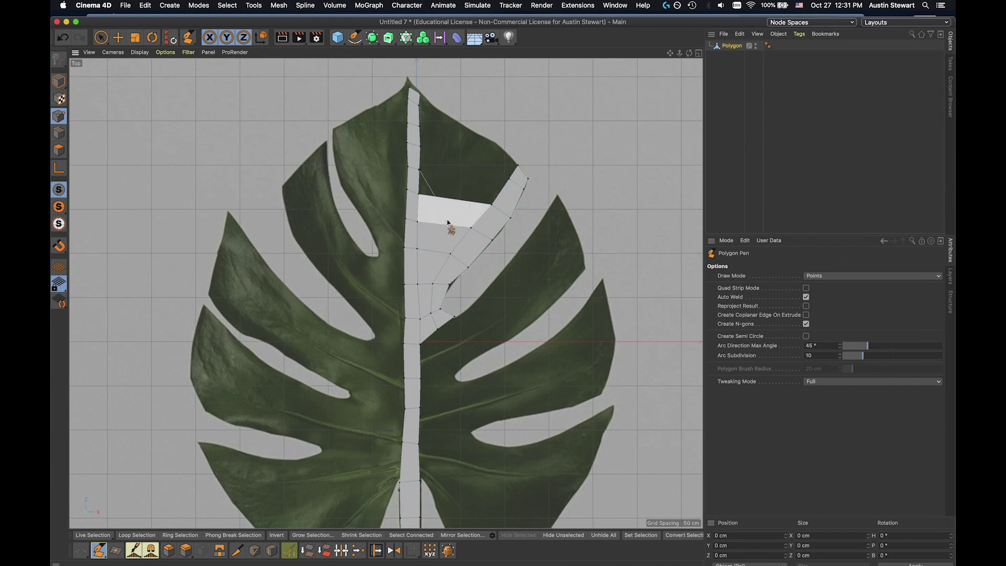
left_click(509, 178)
left_click(420, 147)
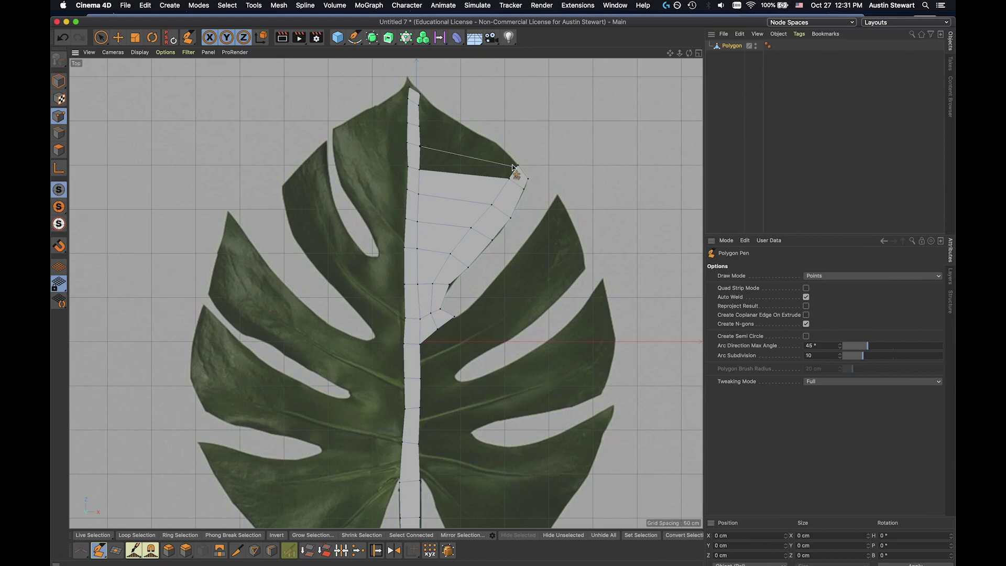
left_click(516, 165)
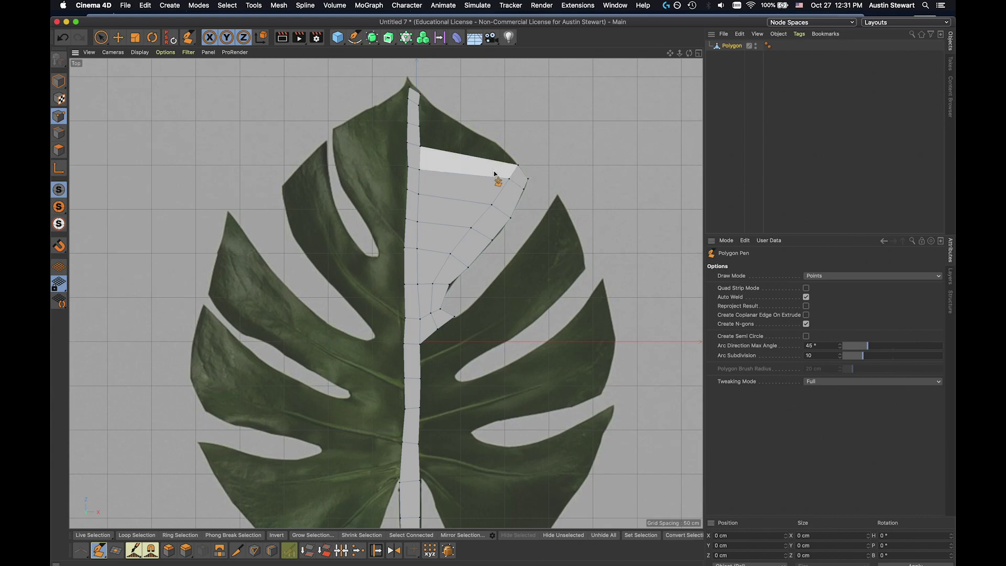
key("super+z")
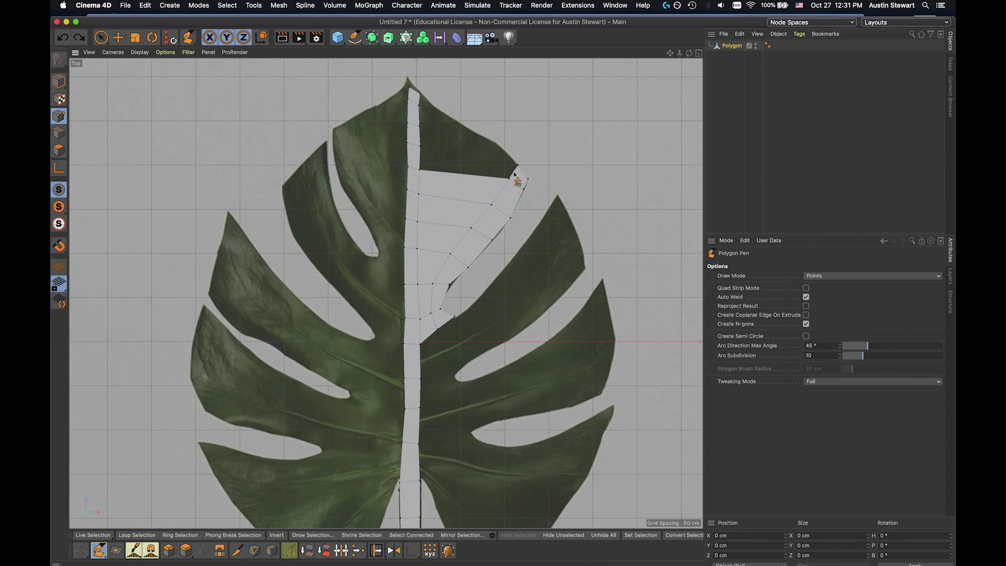
- Pull the top-right corner to the leaf edge, weld the strip's top to the midrib, and cut an edge down the column
mouse_move(514, 174)
left_mouse_down()
mouse_move(421, 99)
mouse_move(437, 127)
left_mouse_up()
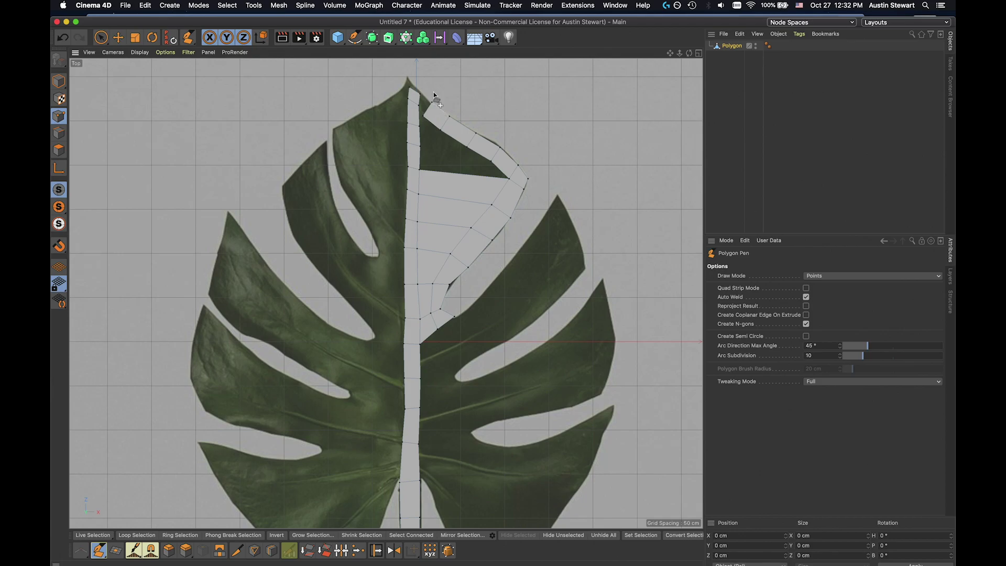
left_click_drag(431, 102, 418, 103)
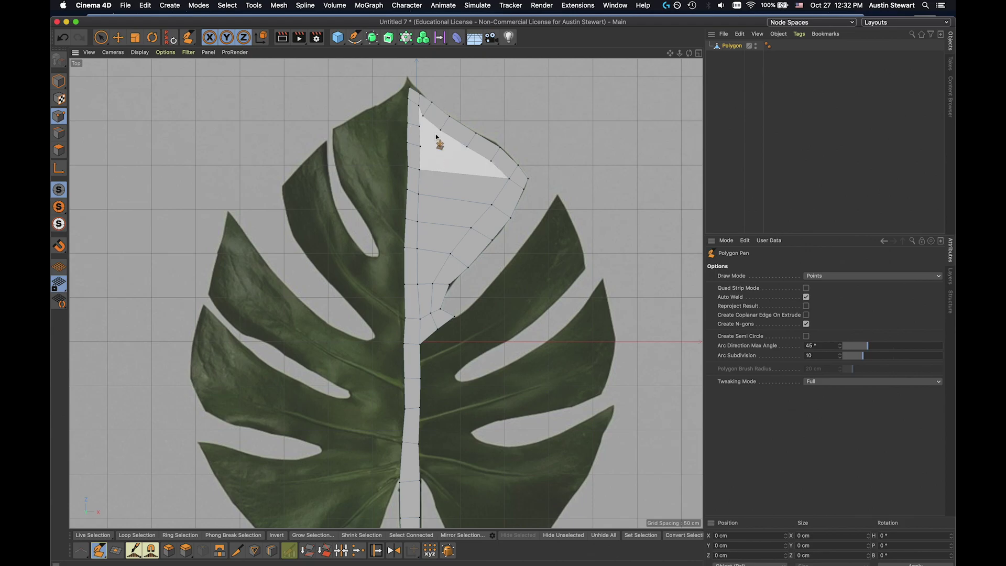
left_click(440, 130)
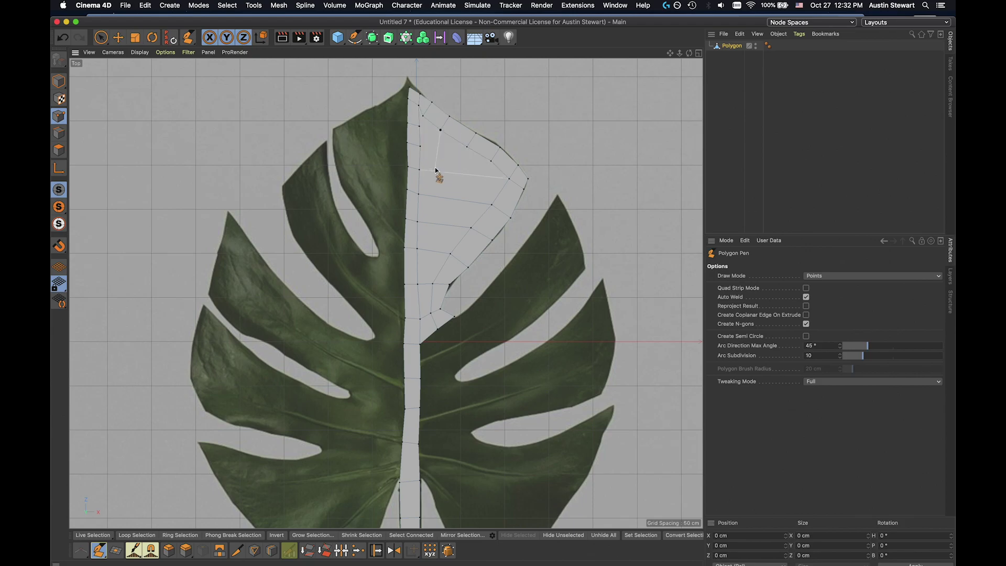
left_click(436, 173)
left_click(433, 197)
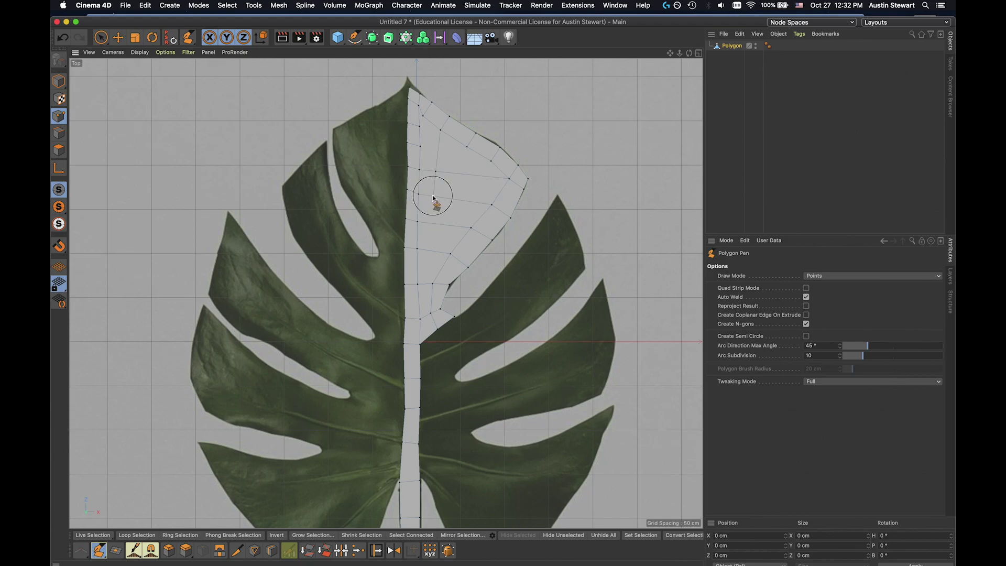
left_click(430, 223)
left_click(428, 251)
left_click(424, 285)
- Cut a second edge line from the top vertex down through the upper rows
left_click(467, 148)
left_click(455, 173)
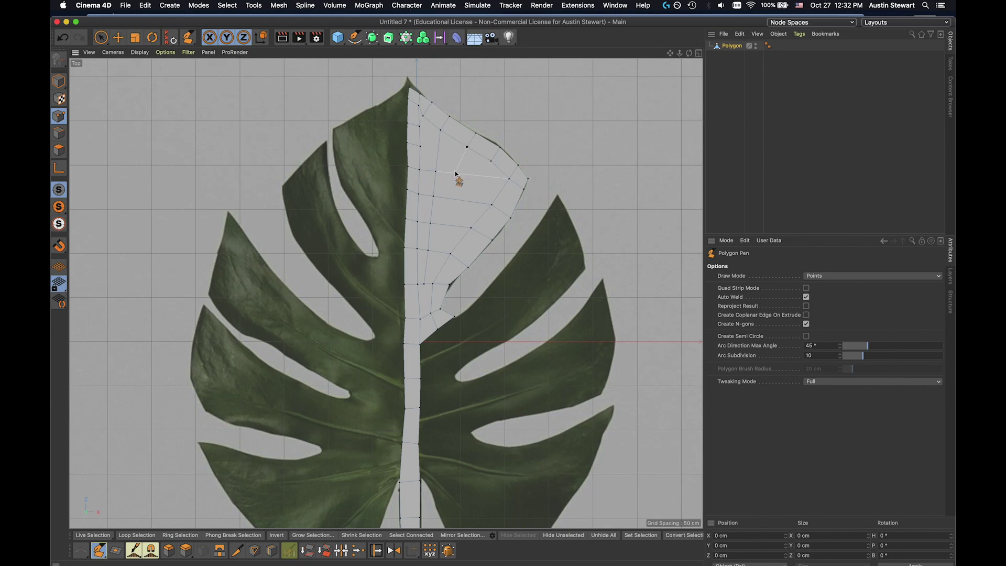
left_click(450, 199)
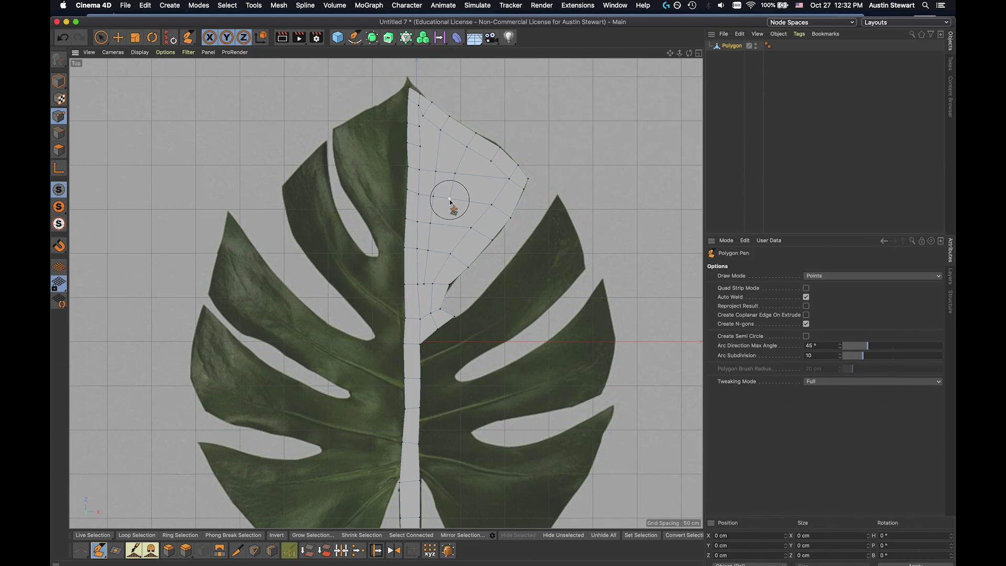
left_click(443, 226)
left_click(437, 252)
- Add more edge cuts fanning down through the lower quads near the notch, cancelling one wrong cut
scroll(432, 288, "up", 5)
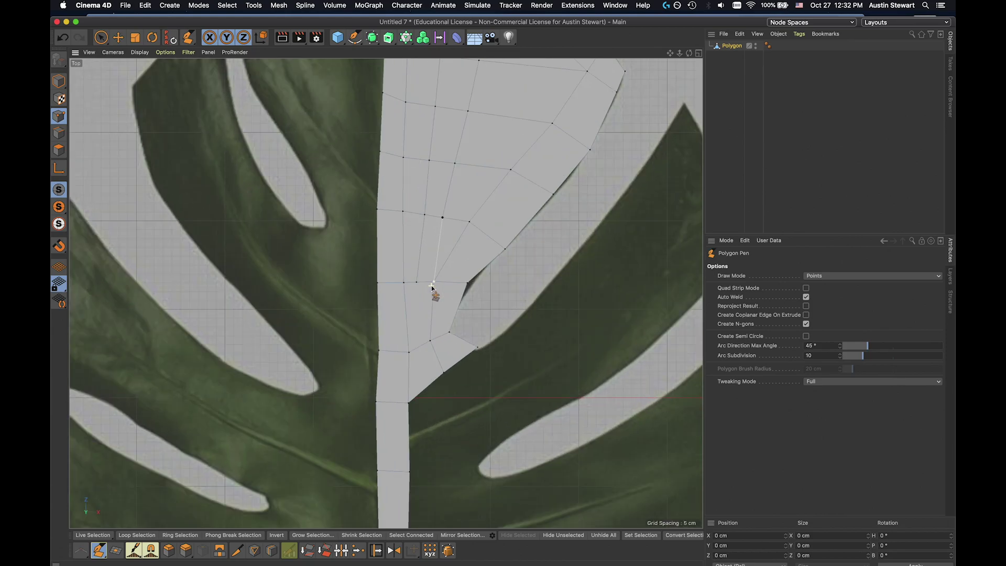
left_click(426, 283)
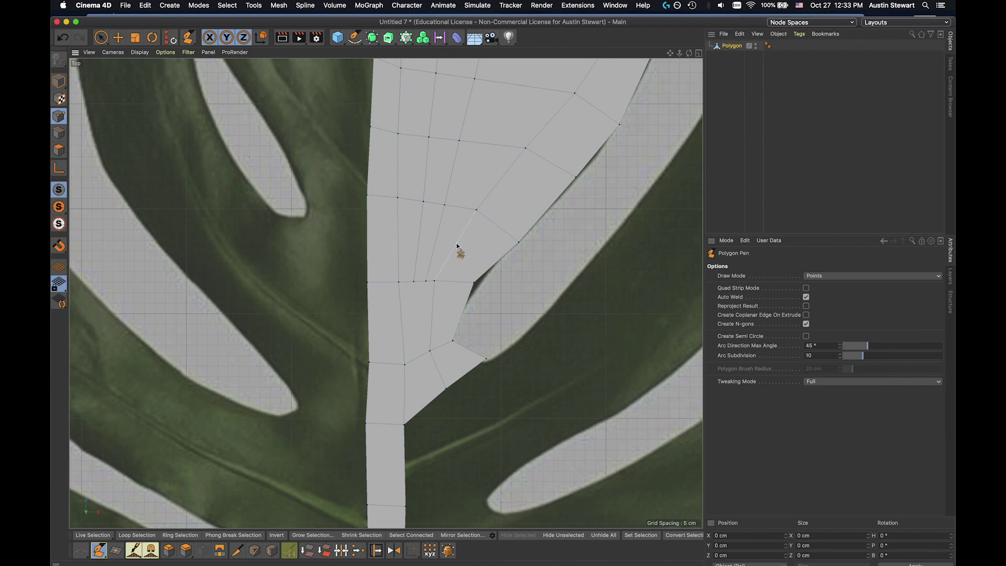
scroll(460, 254, "down", 5)
left_click(507, 144)
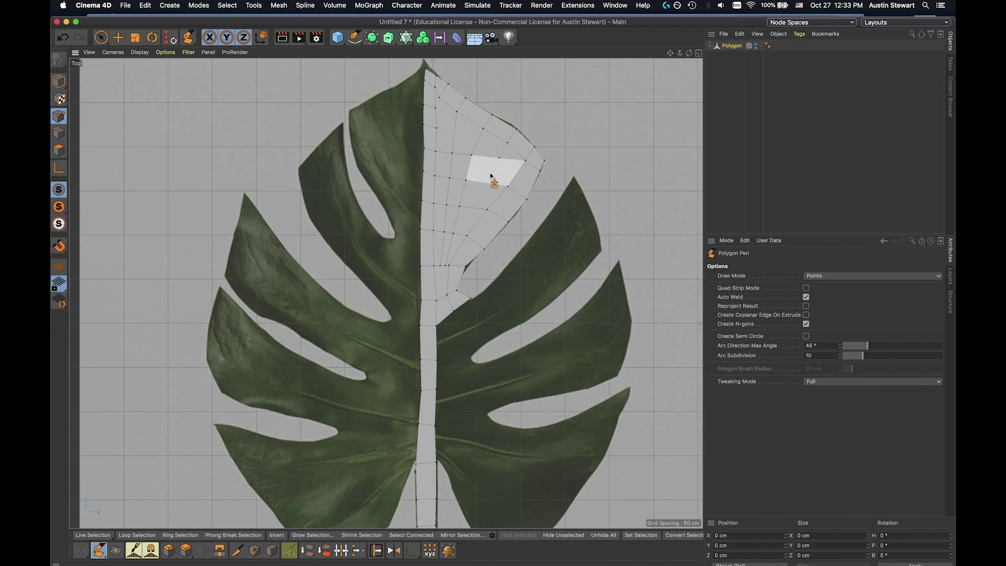
left_click(499, 158)
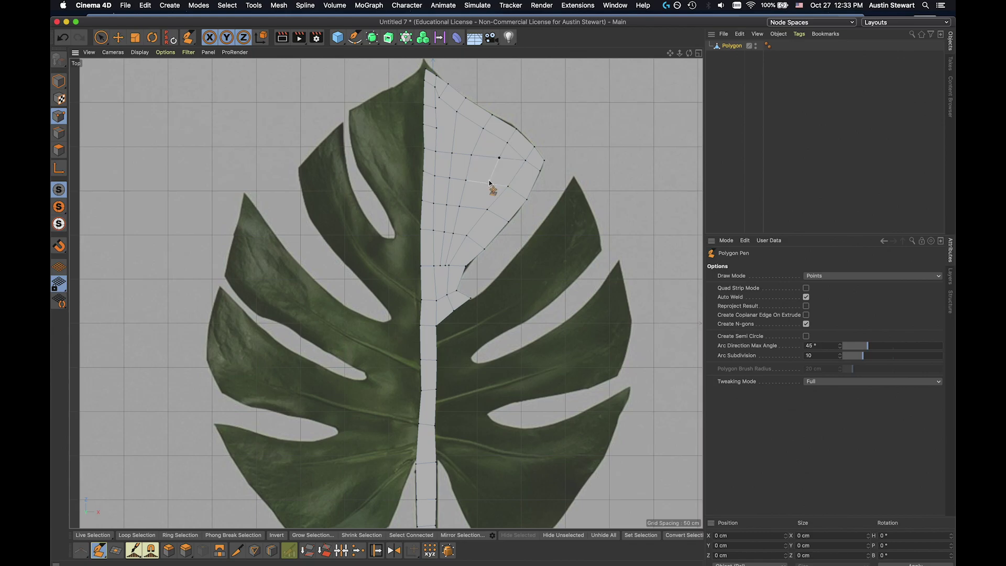
key("Escape")
left_click(459, 237)
scroll(448, 264, "up", 10)
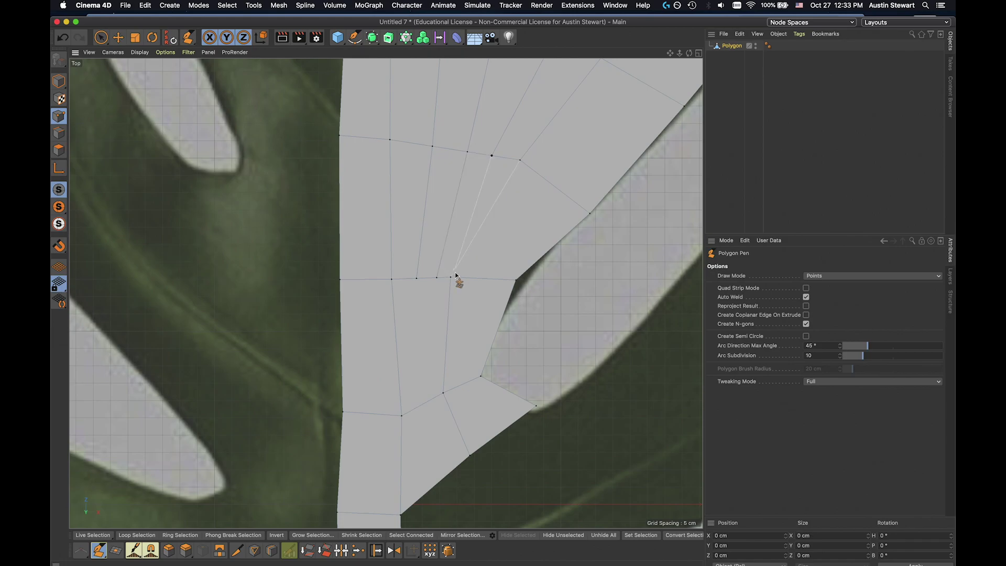
left_click(444, 278)
scroll(420, 275, "down", 10)
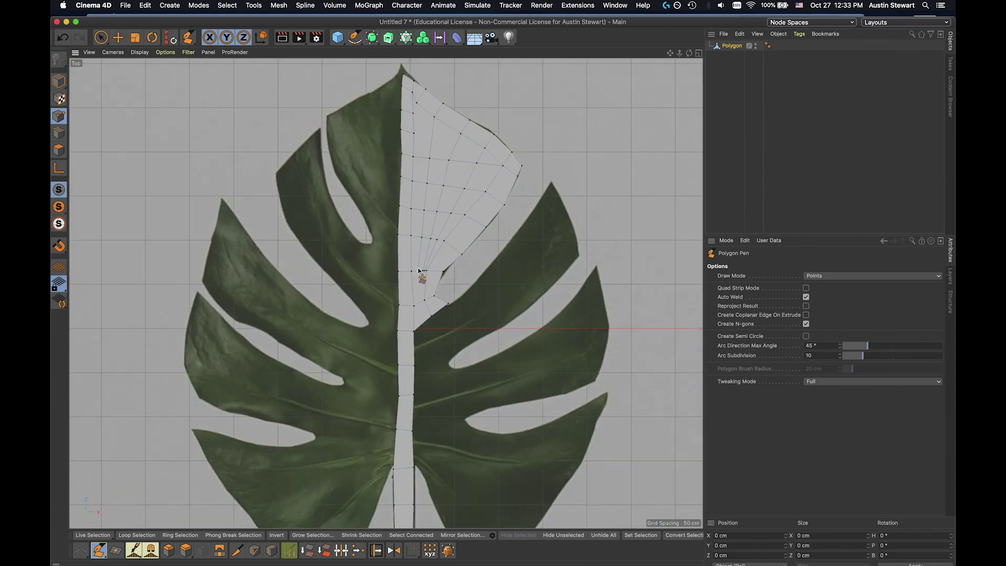
scroll(420, 271, "down", 5)
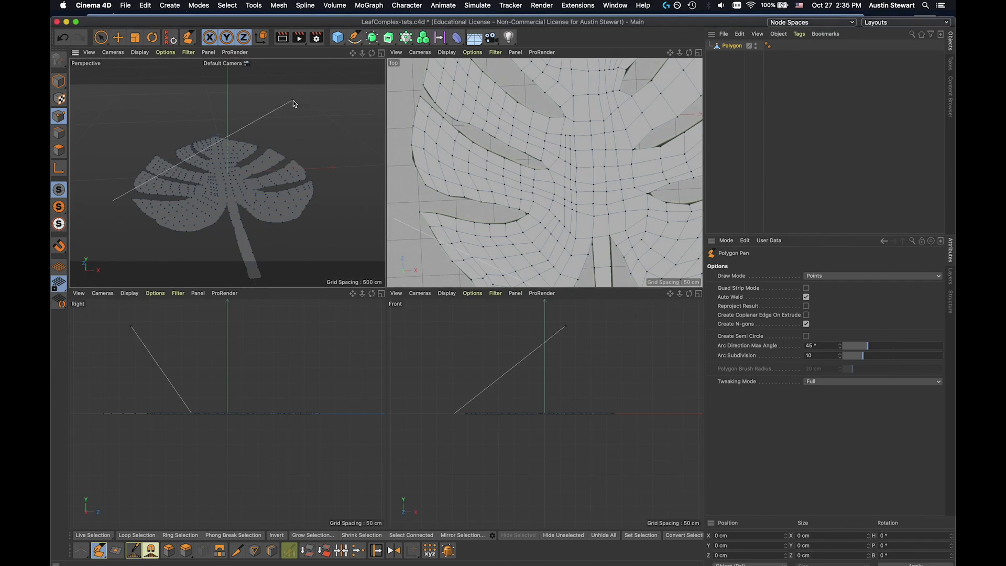
- Cancel the pending polygon line and maximize the Top view to fill the workspace
key("Escape")
left_click(698, 53)
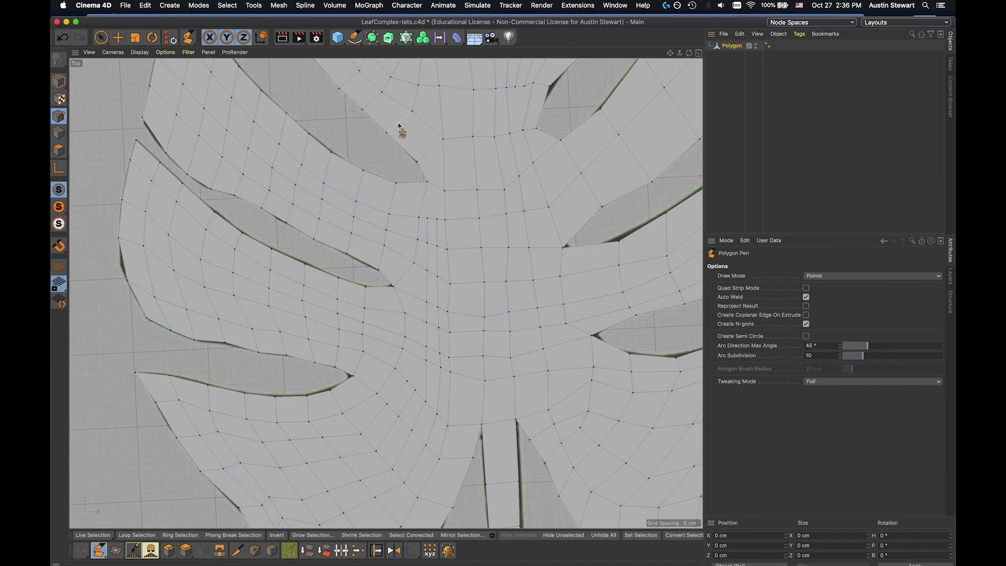
scroll(398, 129, "down", 5)
middle_click_drag(393, 128, 394, 246, "alt")
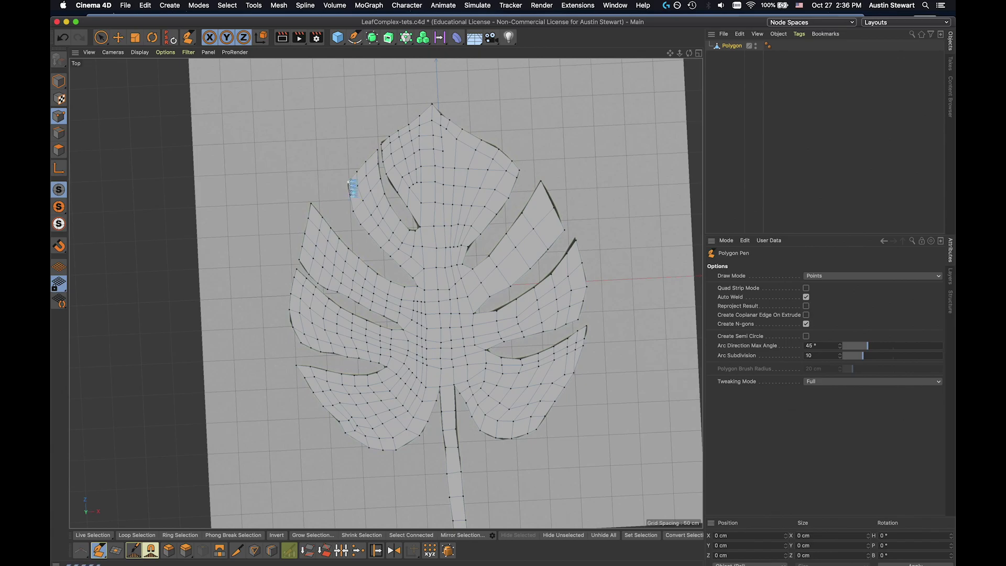
scroll(351, 181, "up", 5)
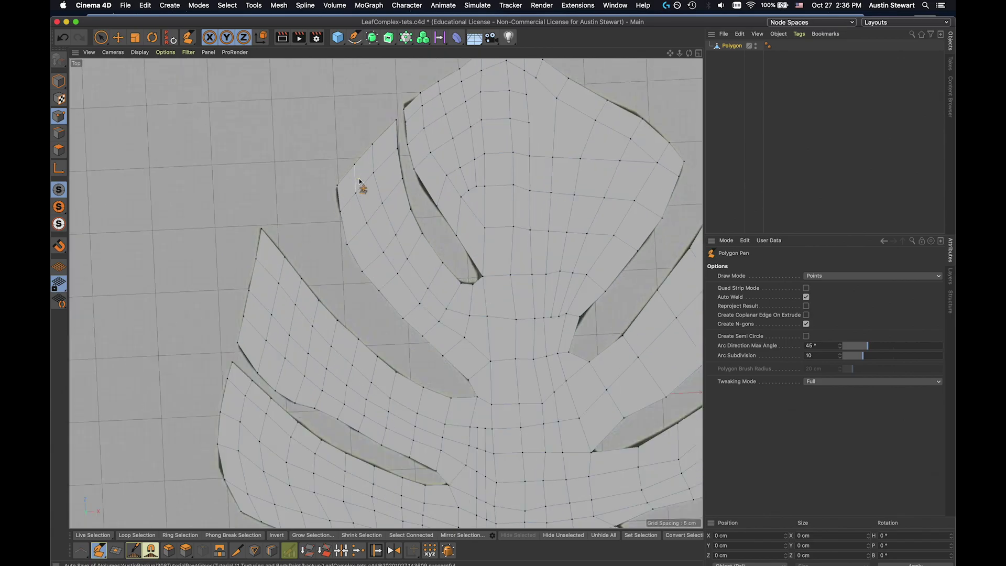
scroll(355, 175, "down", 2)
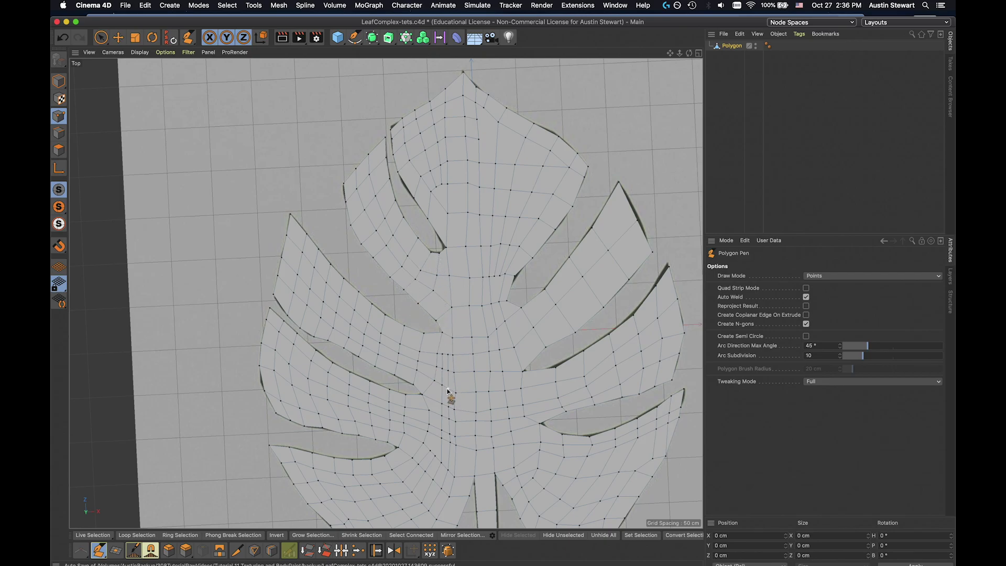
middle_click_drag(450, 394, 447, 367, "alt")
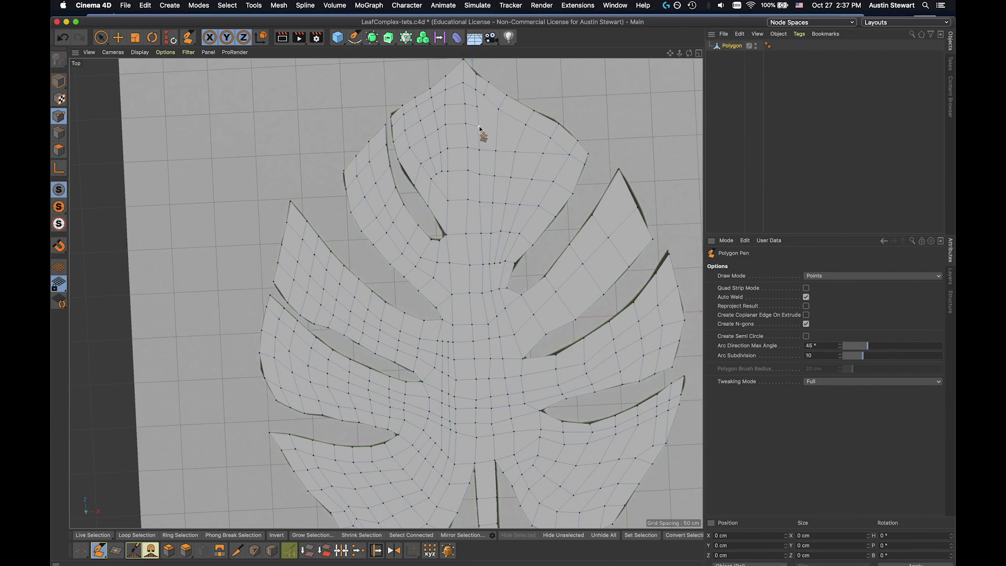
- Undo the change near the leaf tip and draw a new edge out from the leaf-tip vertex
left_click(479, 127)
key("Escape")
key("super+z")
left_click(479, 107)
left_click(499, 110)
scroll(434, 180, "up", 5)
scroll(434, 180, "up", 3)
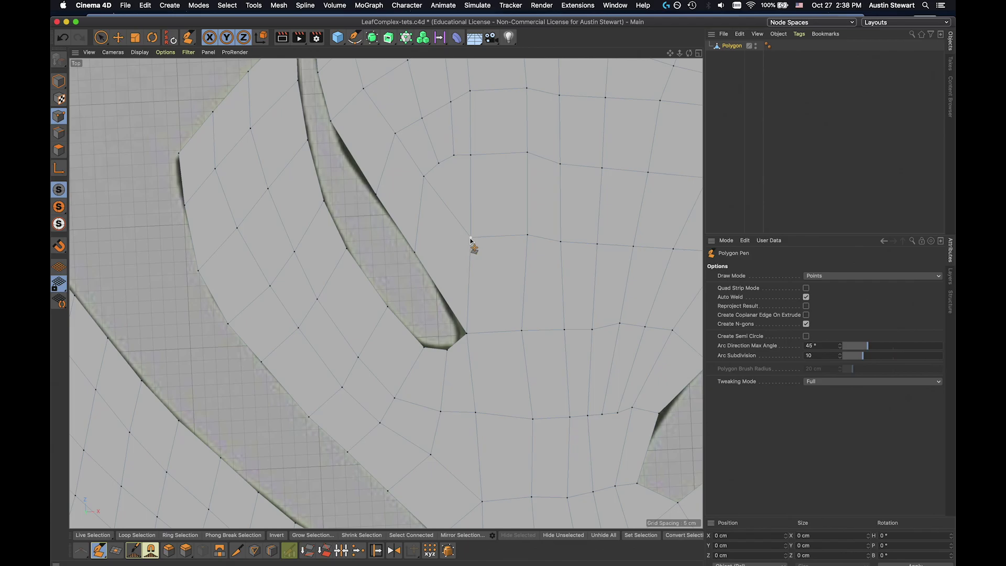
- Draw a new polygon from the upper lobe closing on an existing vertex
left_click(439, 164)
left_click(470, 239)
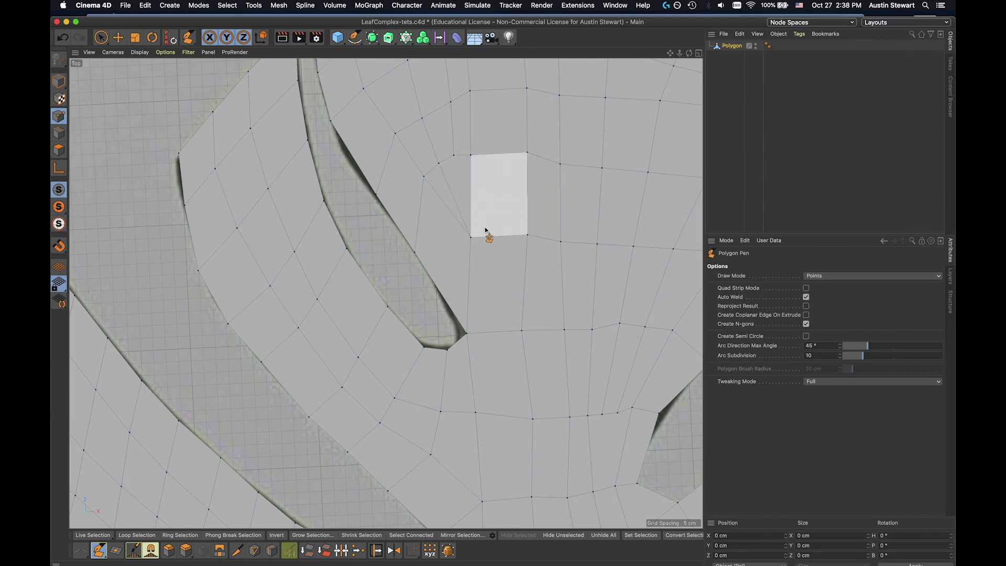
scroll(509, 239, "down", 3)
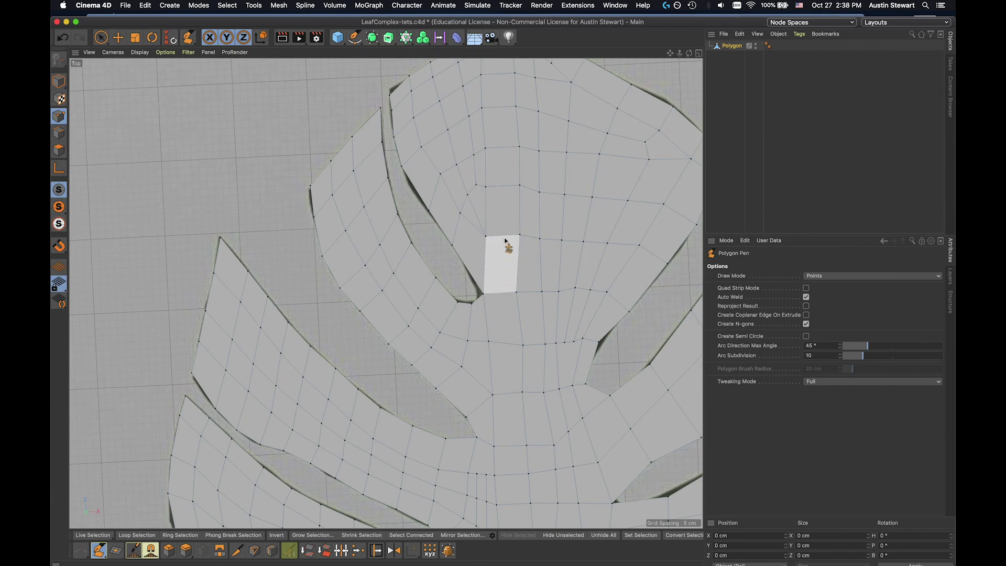
- Try two edge cuts across the mesh, undo both, and pan to the leaf's middle
left_click(487, 213)
left_click(519, 212)
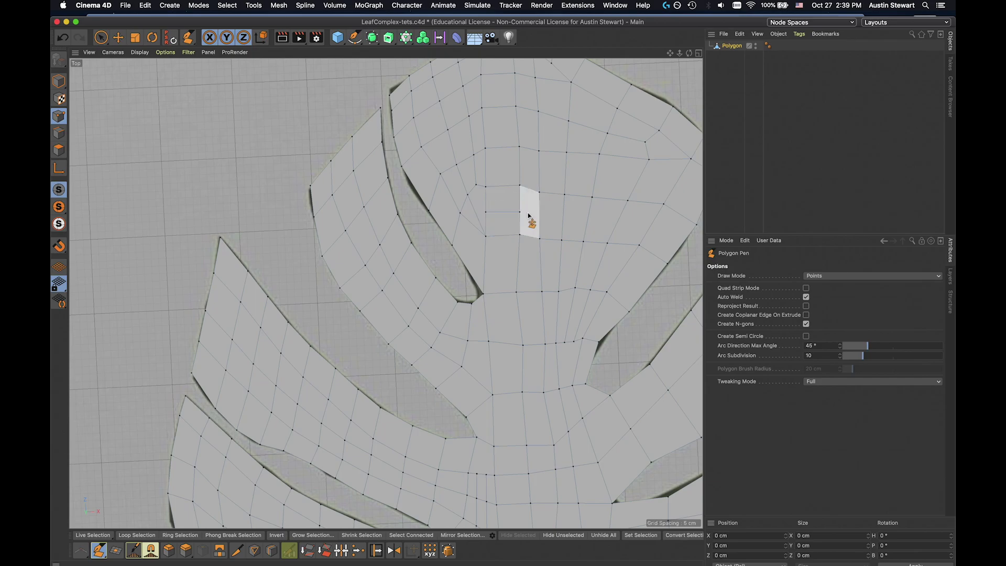
key("super+z")
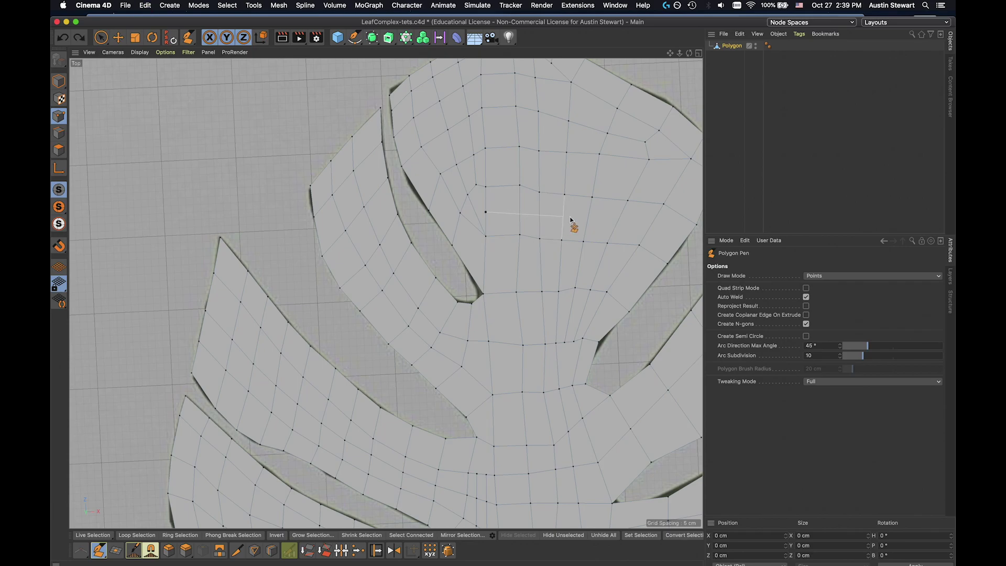
left_click(651, 226)
key("super+z")
key("super+z")
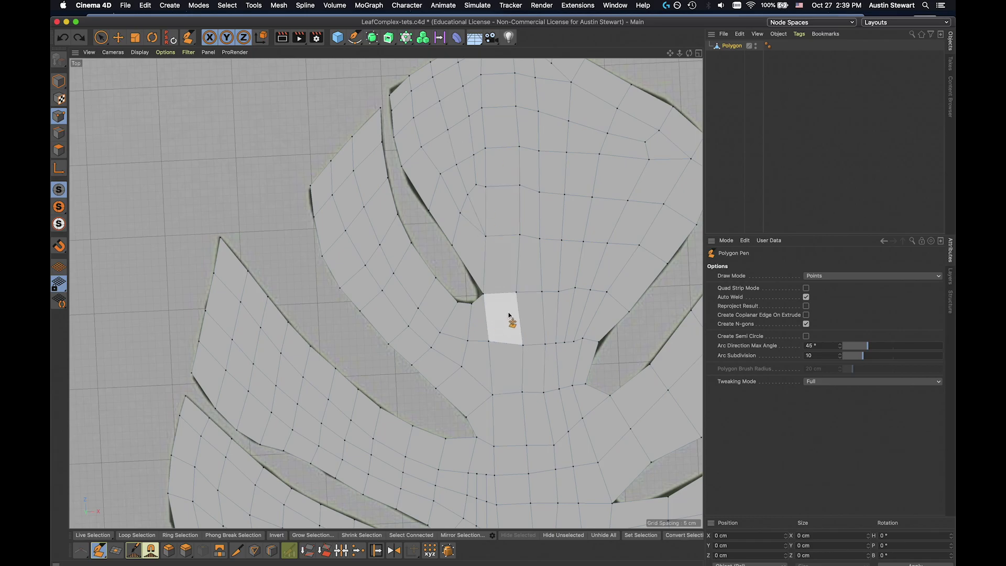
middle_click_drag(519, 421, 494, 161, "alt")
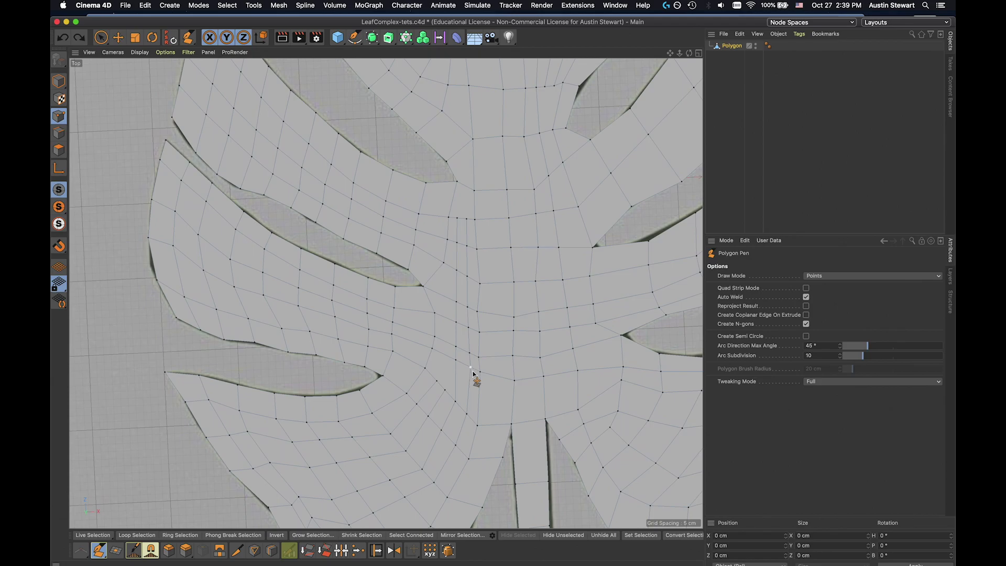
- Draw new polygons between existing vertices in the leaf centre
scroll(490, 308, "down", 3)
scroll(489, 307, "up", 3)
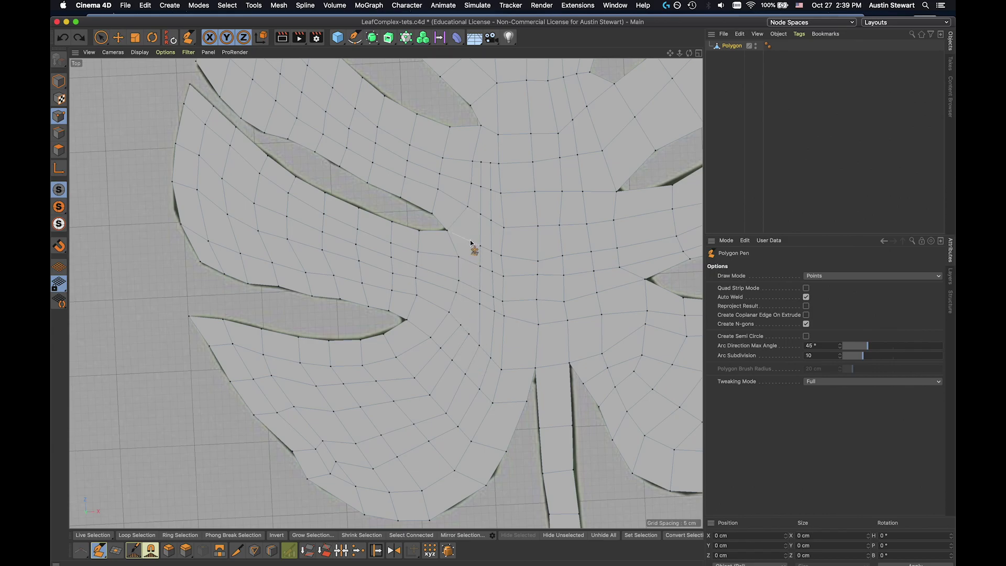
left_click(469, 334)
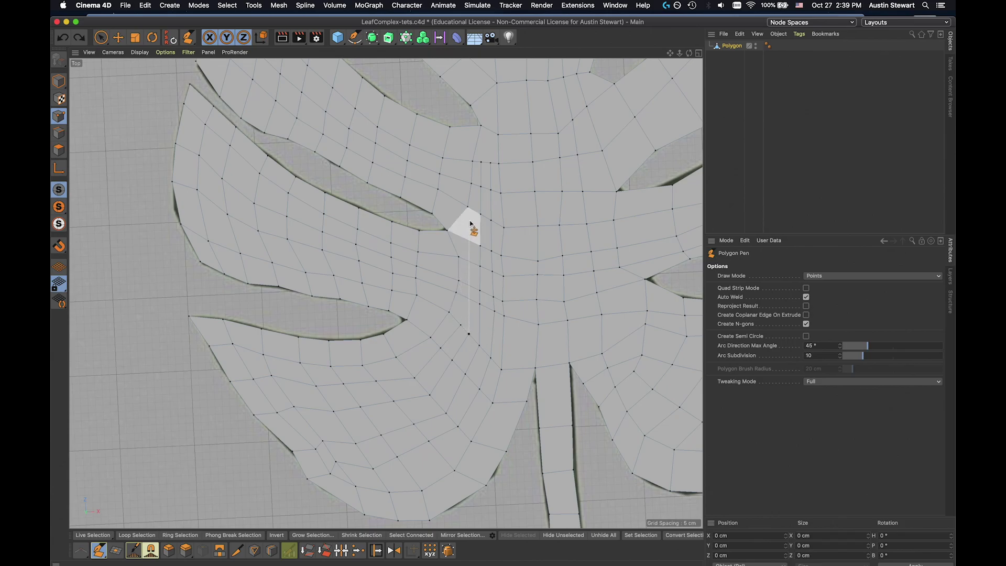
left_click(471, 243)
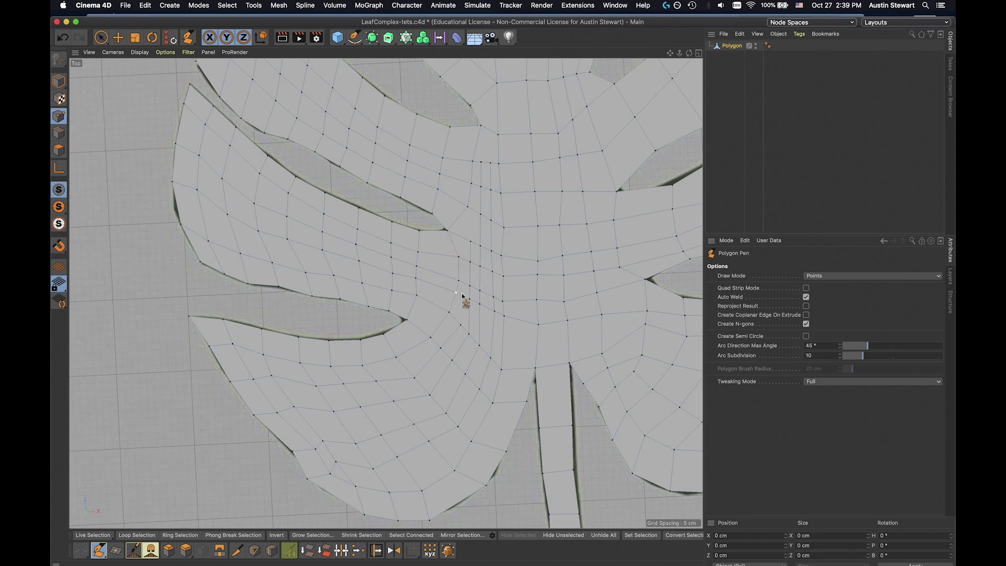
left_click(461, 325)
left_click(464, 260)
- Connect the central area with new edges to neighbouring vertices and edges
left_click(447, 231)
left_click(470, 241)
left_click(458, 217)
left_click(247, 103)
scroll(299, 236, "up", 5)
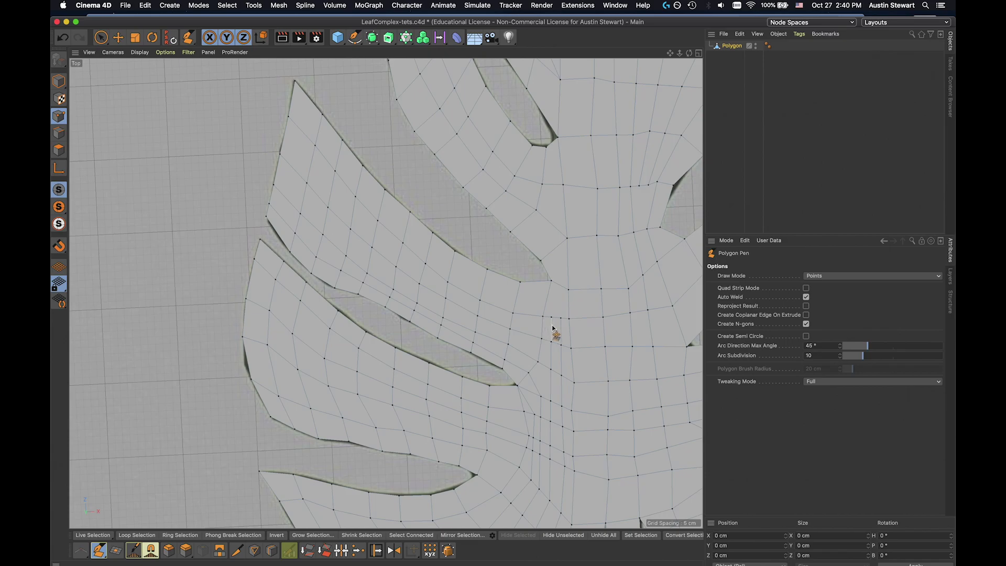
scroll(558, 330, "up", 5)
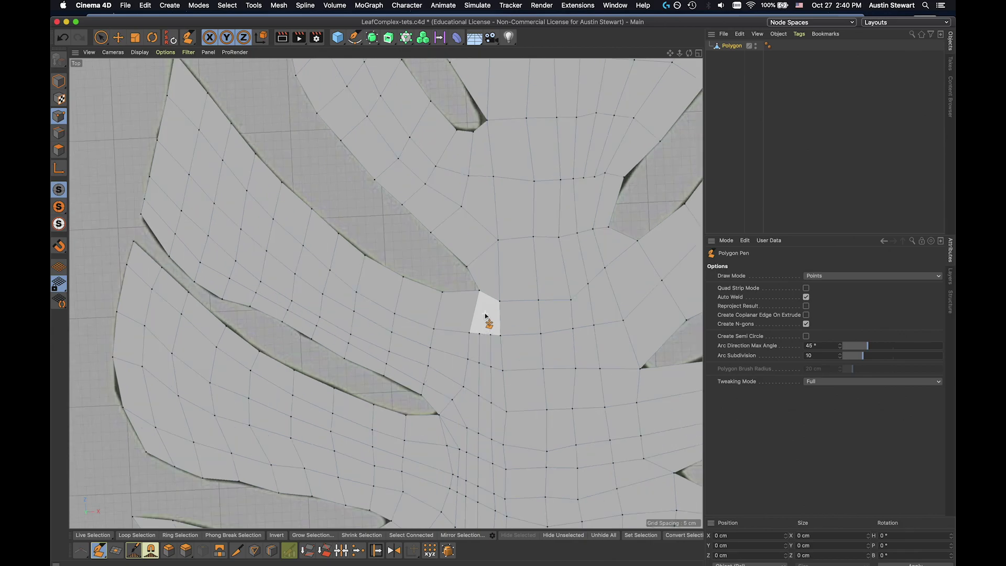
scroll(485, 316, "up", 2)
scroll(489, 316, "down", 2)
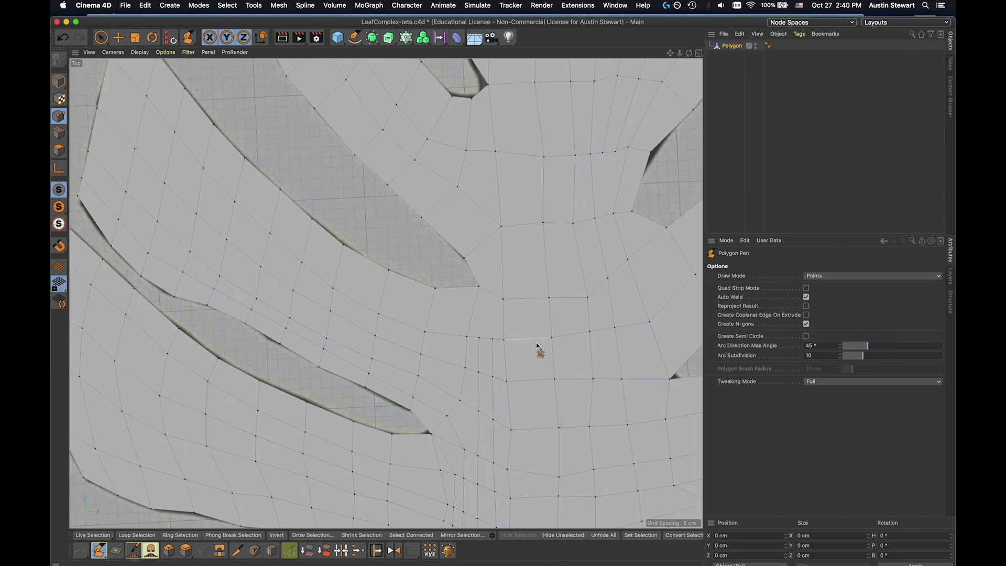
scroll(537, 345, "down", 2)
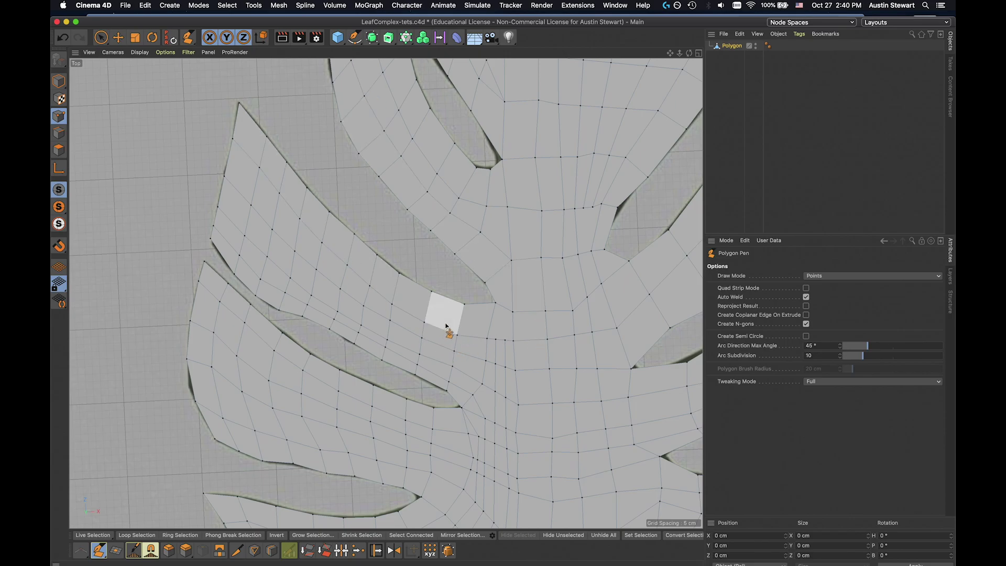
- Cut an edge across the upper-left lobe running toward the leaf tip
left_click(491, 321)
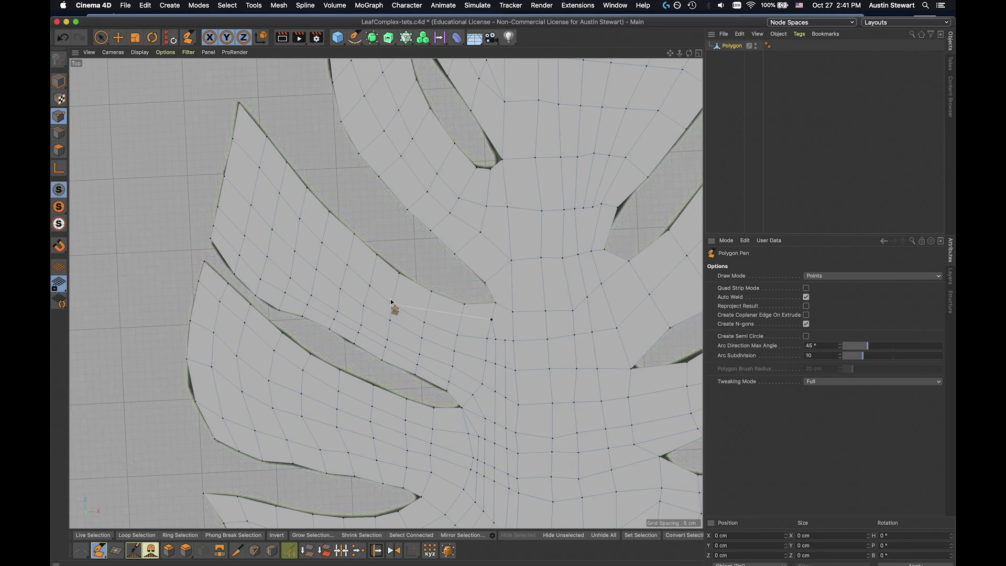
left_click(461, 319)
left_click(427, 310)
left_click(349, 252)
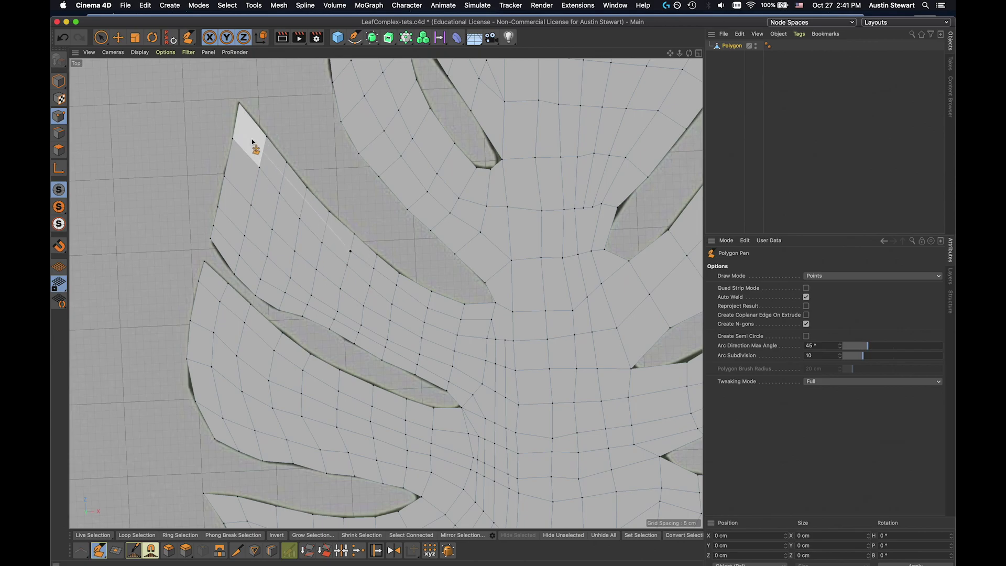
key("Escape")
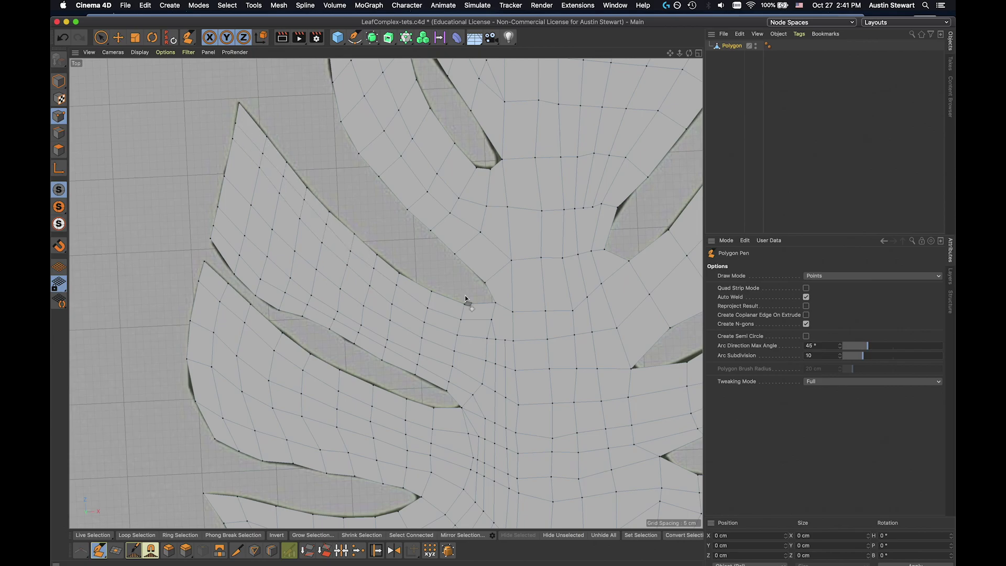
- Add another edge from an existing vertex and pan toward the lobe's outer edge to continue
left_click(504, 338)
key("Escape")
left_click(495, 263)
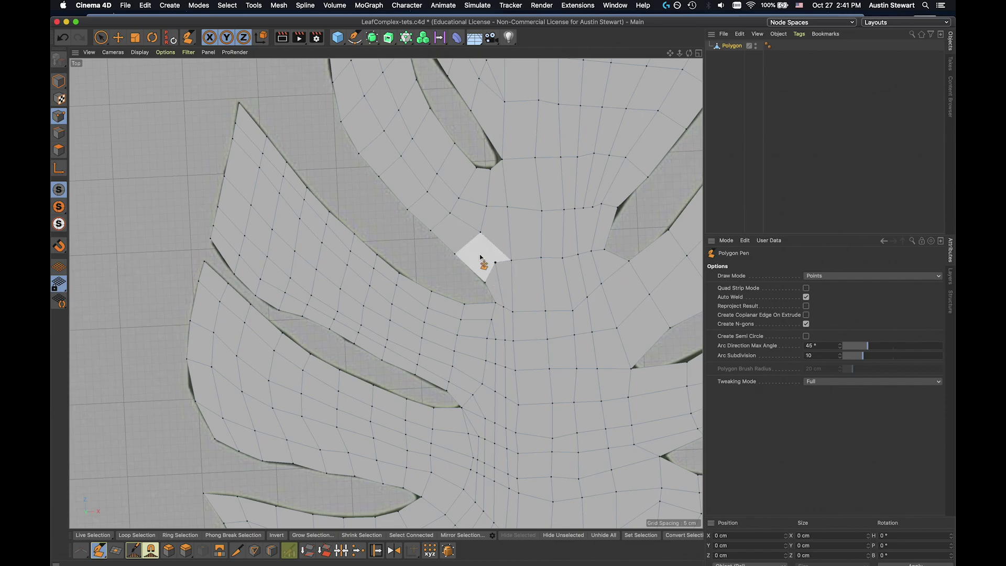
left_click(416, 202)
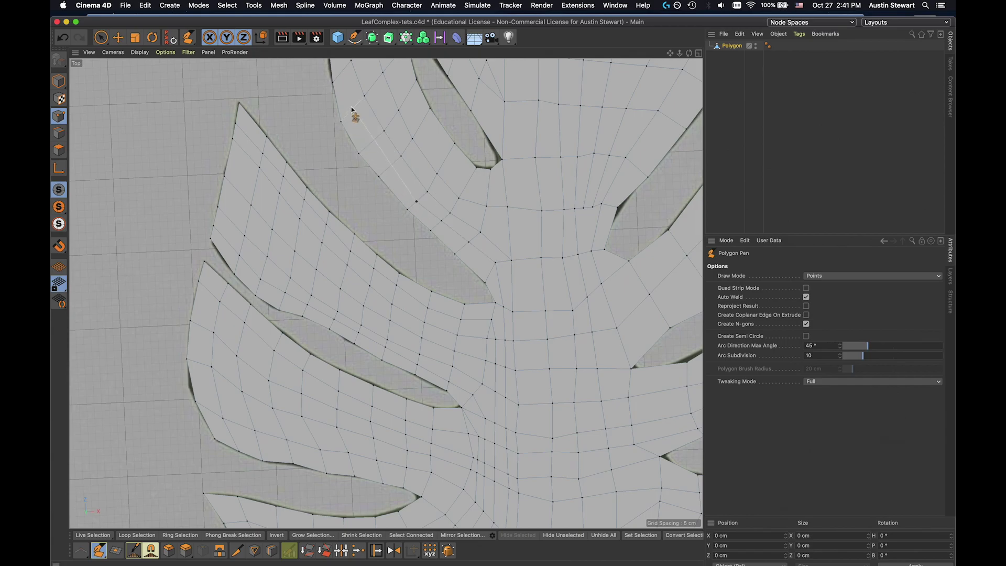
middle_click_drag(331, 83, 382, 283, "alt")
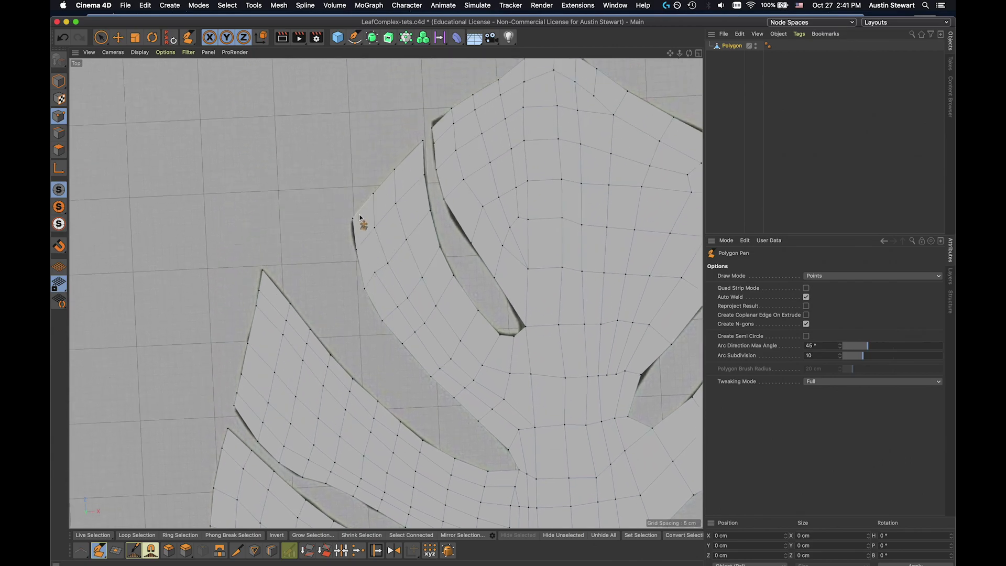
left_click(375, 273)
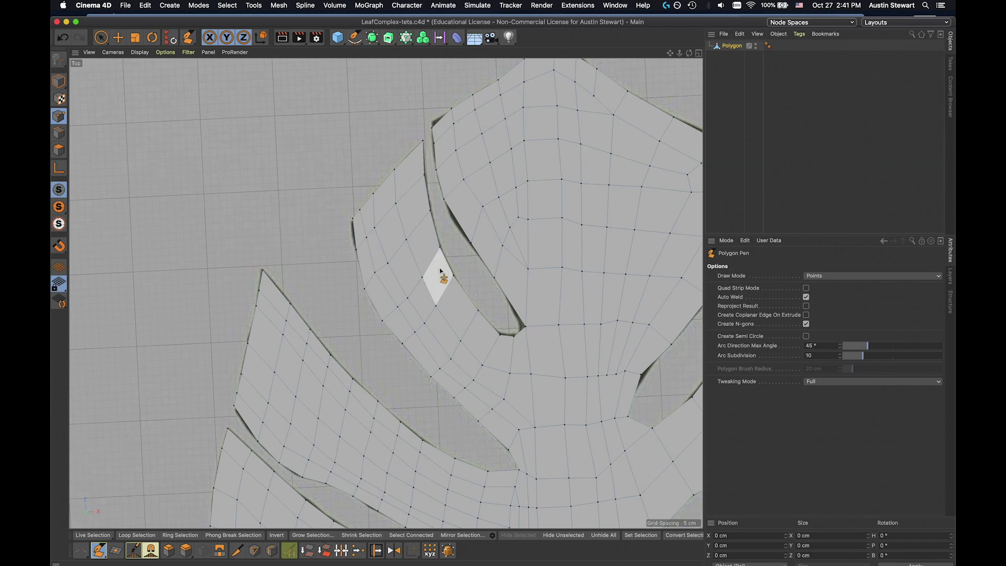
- Pan to the upper lobes and cut a diagonal edge across the upper-right lobe tip
scroll(446, 275, "down", 5)
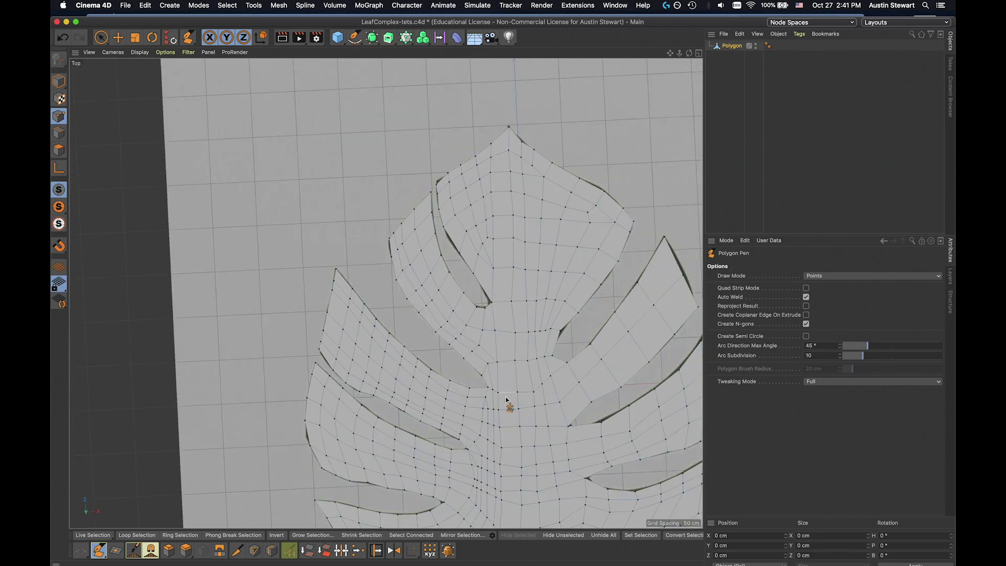
middle_click_drag(498, 393, 398, 268, "alt")
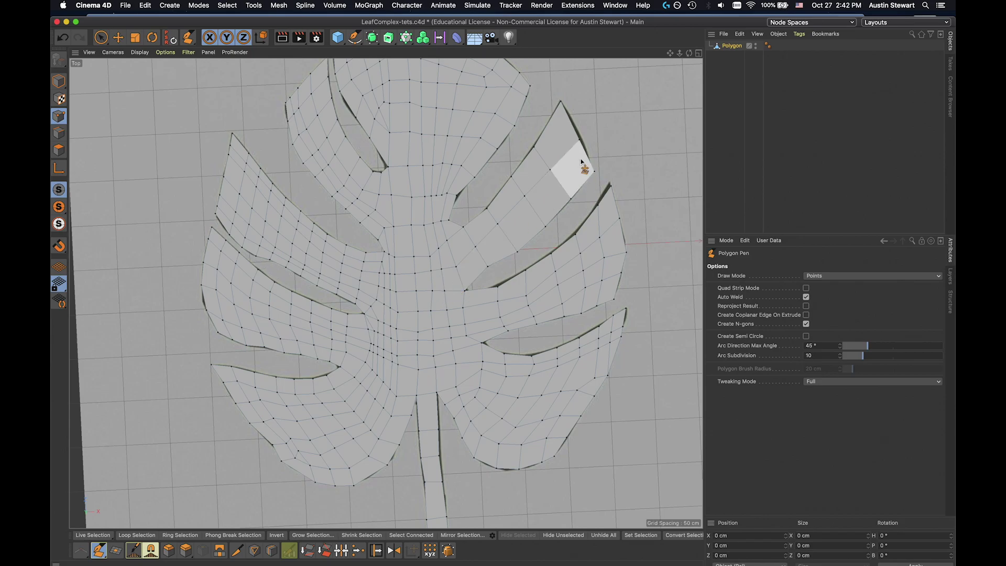
left_click_drag(583, 160, 444, 291, "shift")
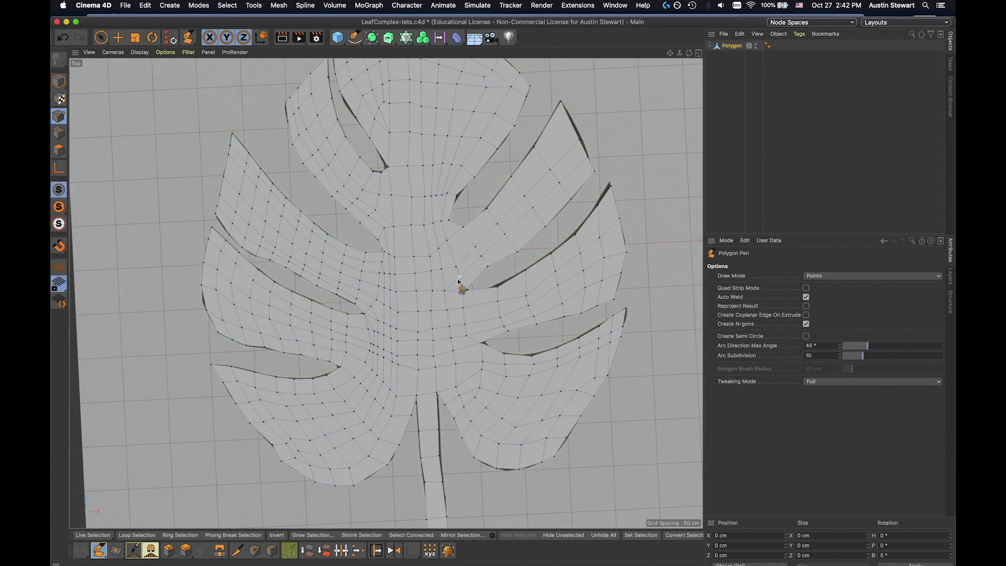
- Frame the whole leaf with Frame Geometry and switch to the Brush tool
scroll(413, 325, "down", 2)
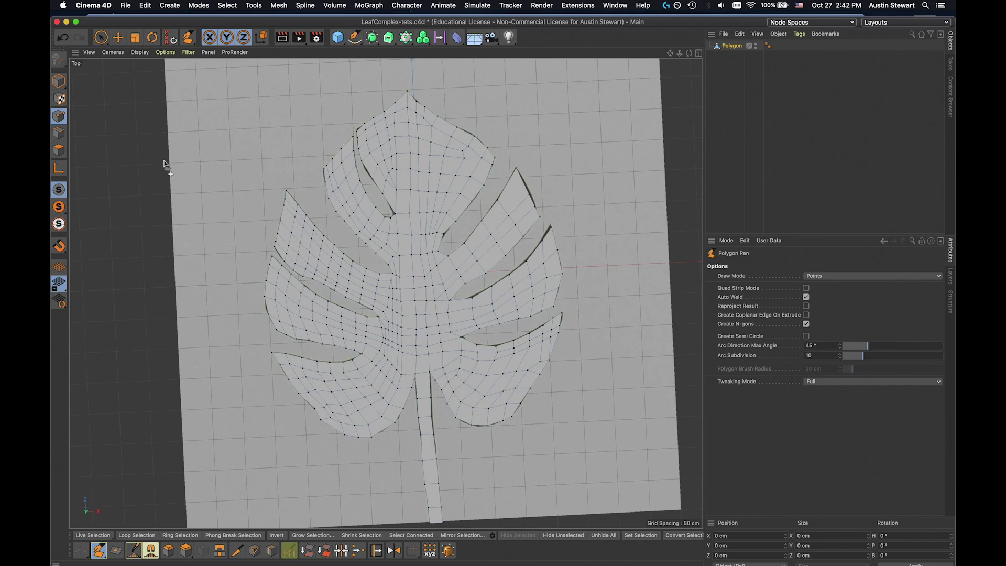
left_click(89, 52)
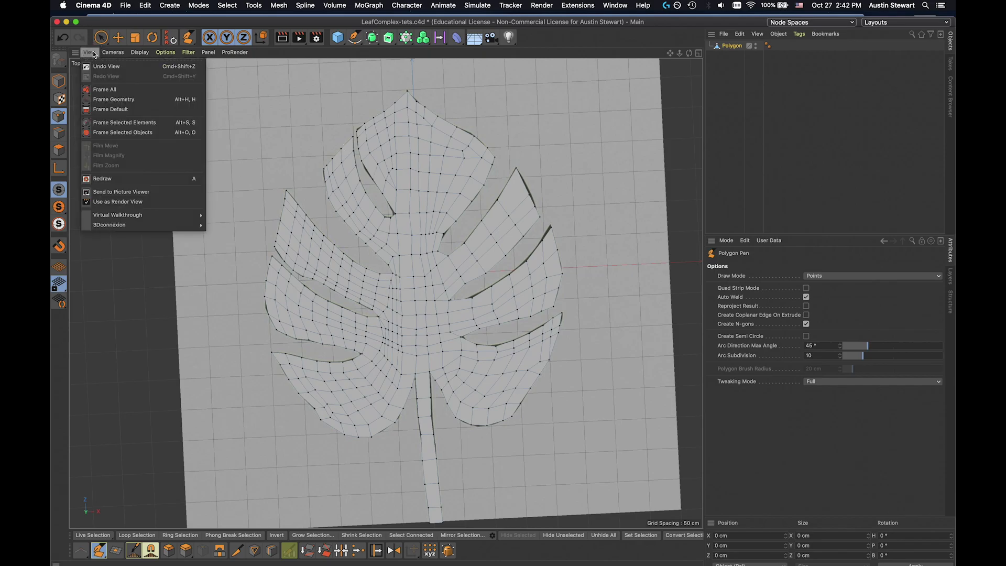
left_click(124, 109)
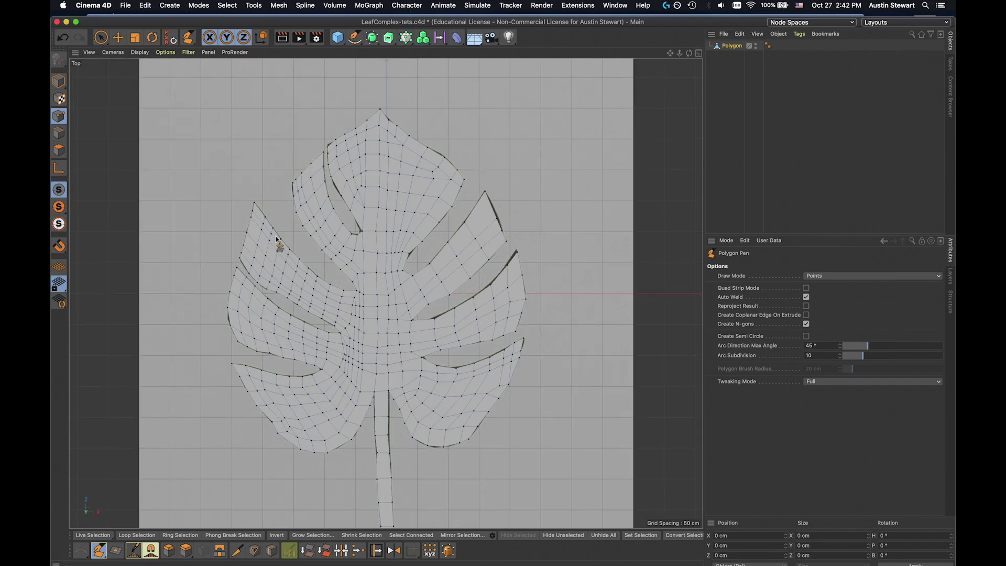
scroll(253, 244, "up", 3)
scroll(253, 246, "down", 3)
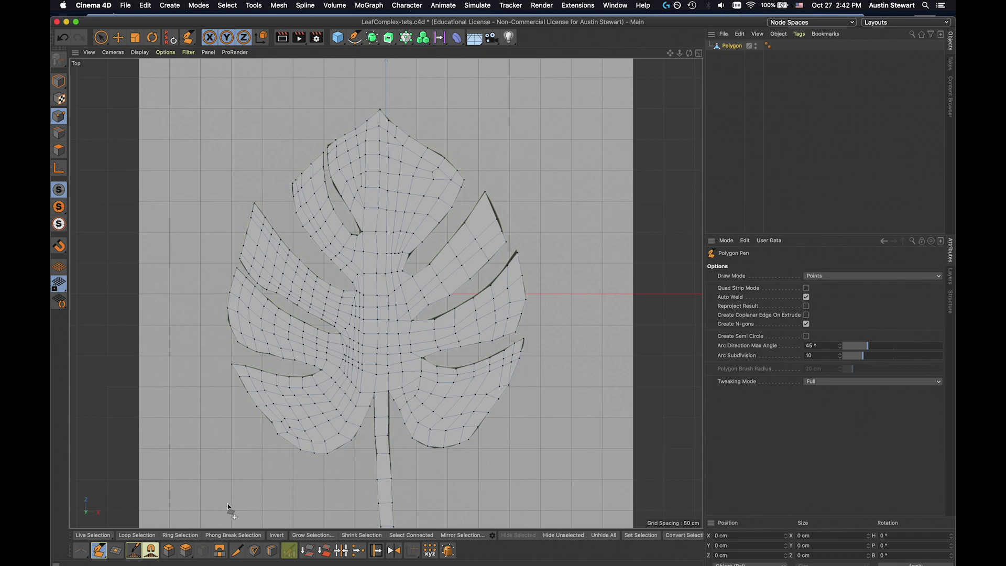
left_click(135, 552)
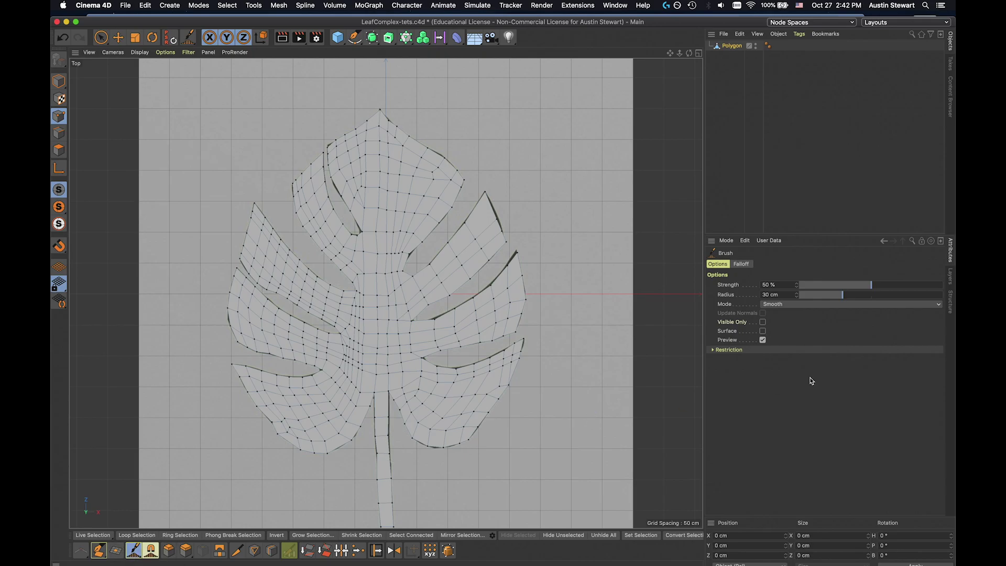
- Set the brush to Smear and smooth the right and lower-right lobe tips
left_click(783, 306)
left_click(782, 312)
left_click_drag(514, 257, 514, 258)
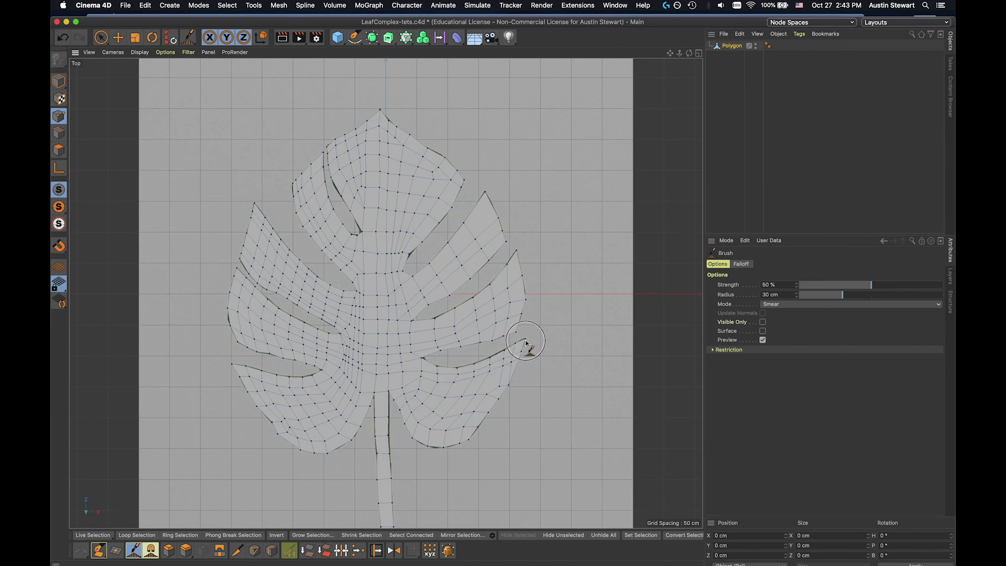
mouse_move(493, 435)
left_mouse_down()
mouse_move(468, 443)
mouse_move(476, 428)
mouse_move(425, 449)
left_mouse_up()
- Smear the upper-left slit tip, upper-left lobe edge and upper-right slit edge into shape
left_click_drag(360, 231, 358, 246)
left_click_drag(291, 189, 293, 197)
left_click_drag(357, 234, 353, 231)
mouse_move(412, 258)
left_mouse_down()
mouse_move(417, 265)
mouse_move(429, 237)
mouse_move(451, 225)
left_mouse_up()
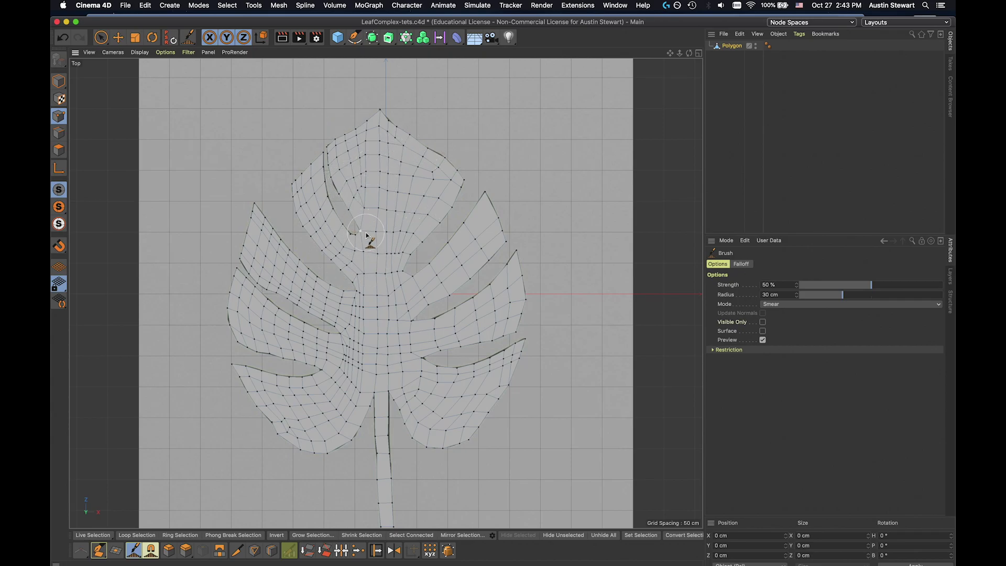
left_click(777, 309)
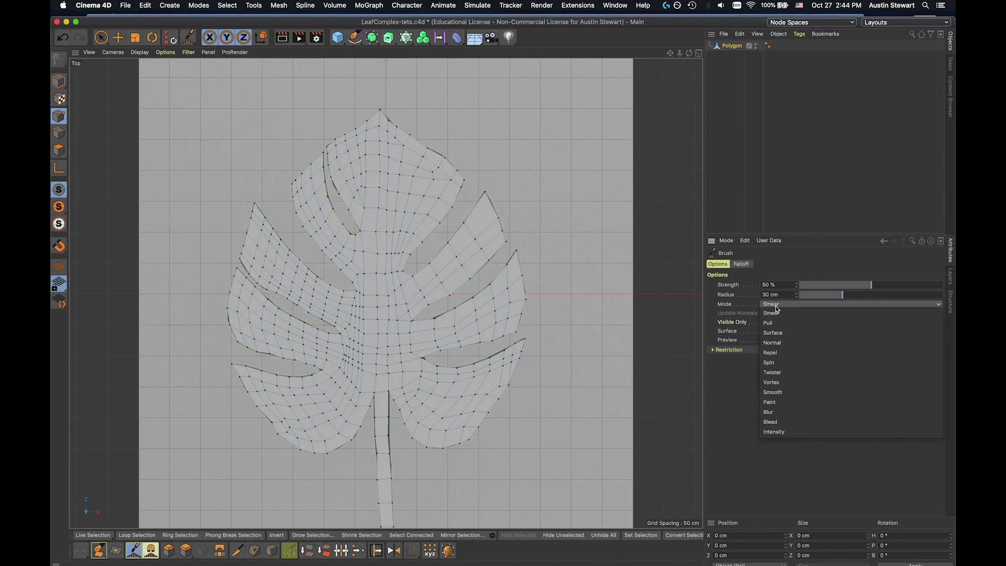
- Switch the brush to Smooth and relax the leaf centre, undoing a stroke near the top
left_click(773, 393)
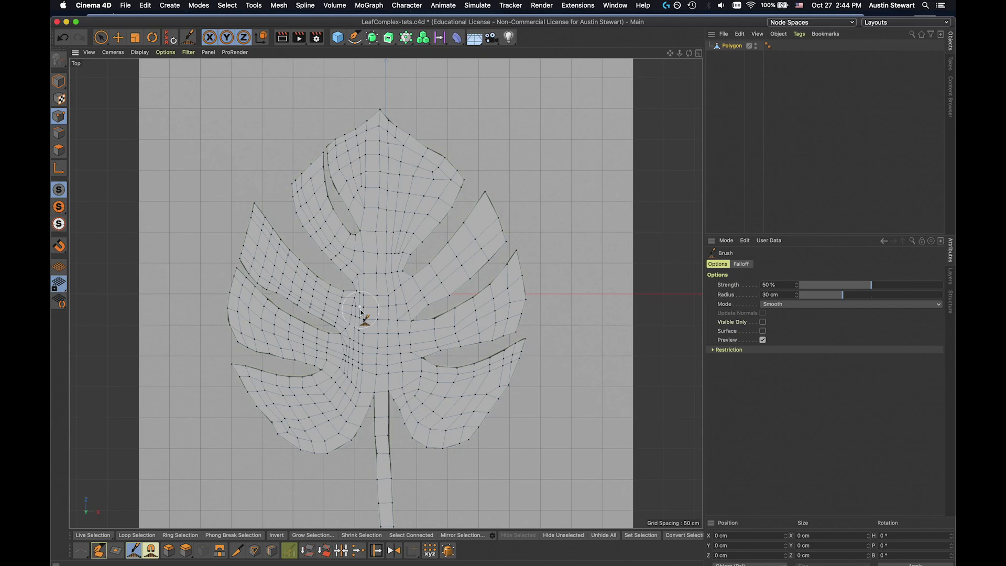
mouse_move(356, 359)
left_mouse_down()
mouse_move(352, 383)
mouse_move(354, 333)
mouse_move(342, 314)
mouse_move(363, 318)
mouse_move(370, 347)
mouse_move(323, 402)
mouse_move(275, 398)
mouse_move(315, 431)
mouse_move(331, 406)
mouse_move(298, 403)
mouse_move(315, 417)
mouse_move(356, 386)
left_mouse_up()
mouse_move(351, 149)
left_mouse_down()
mouse_move(371, 209)
mouse_move(374, 163)
mouse_move(393, 184)
mouse_move(385, 252)
mouse_move(404, 177)
mouse_move(389, 151)
mouse_move(427, 180)
mouse_move(395, 225)
mouse_move(398, 252)
mouse_move(366, 283)
mouse_move(382, 330)
mouse_move(400, 231)
mouse_move(380, 320)
left_mouse_up()
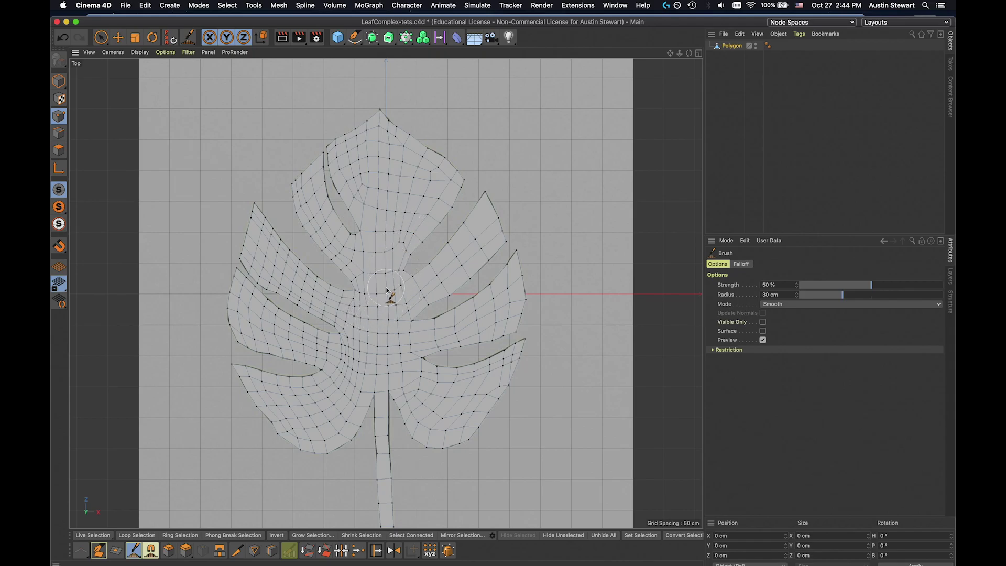
key("super+z")
- Smooth the top lobe, its base, the centre, and the lower-left and lower-right lobes
mouse_move(396, 232)
left_mouse_down()
mouse_move(418, 177)
mouse_move(370, 156)
mouse_move(357, 162)
mouse_move(379, 231)
mouse_move(364, 263)
mouse_move(352, 261)
mouse_move(309, 182)
mouse_move(348, 280)
mouse_move(378, 303)
mouse_move(389, 279)
mouse_move(358, 279)
mouse_move(390, 285)
mouse_move(373, 279)
mouse_move(375, 263)
mouse_move(390, 263)
mouse_move(334, 261)
mouse_move(344, 273)
mouse_move(364, 268)
mouse_move(369, 225)
left_mouse_up()
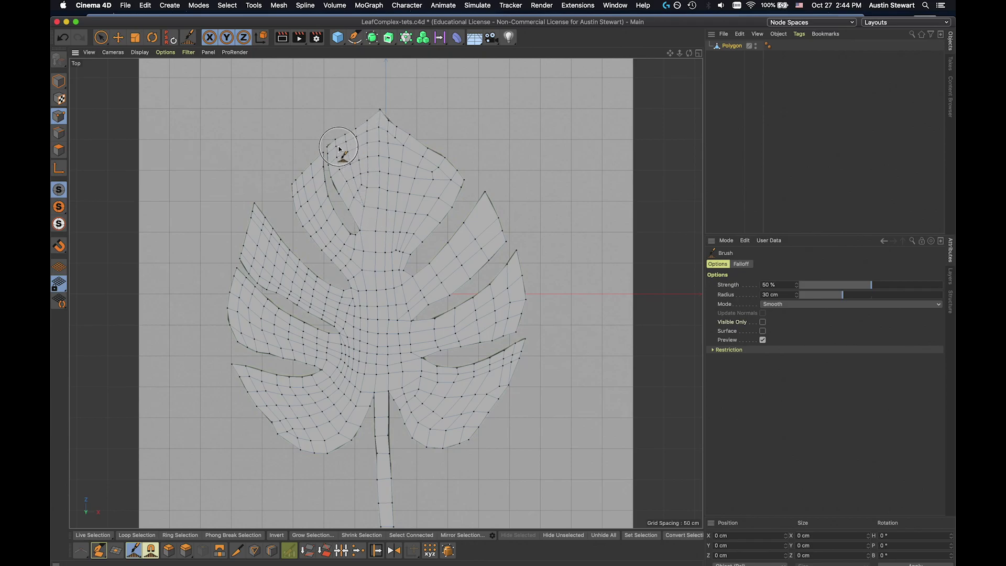
mouse_move(409, 162)
left_mouse_down()
mouse_move(387, 164)
mouse_move(416, 175)
left_mouse_up()
mouse_move(389, 279)
left_mouse_down()
mouse_move(372, 295)
mouse_move(374, 236)
mouse_move(378, 306)
mouse_move(378, 259)
mouse_move(374, 298)
mouse_move(379, 261)
mouse_move(384, 305)
mouse_move(390, 289)
mouse_move(399, 307)
mouse_move(381, 308)
mouse_move(491, 222)
left_mouse_up()
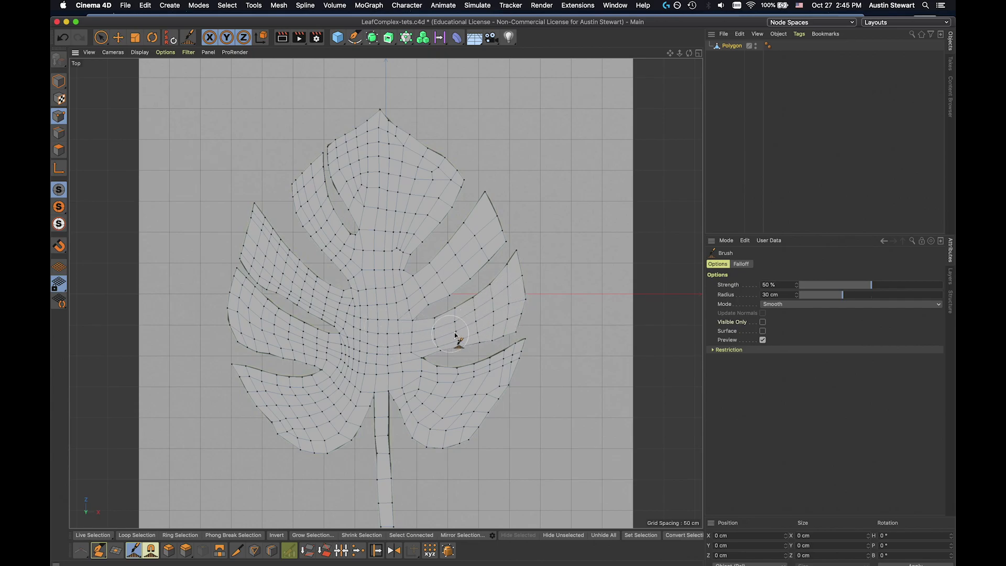
mouse_move(479, 322)
left_mouse_down()
mouse_move(388, 345)
mouse_move(367, 368)
mouse_move(363, 333)
mouse_move(341, 373)
mouse_move(292, 343)
mouse_move(317, 345)
mouse_move(256, 331)
mouse_move(232, 301)
mouse_move(237, 291)
mouse_move(287, 363)
left_mouse_up()
mouse_move(333, 390)
left_mouse_down()
mouse_move(283, 394)
mouse_move(247, 377)
mouse_move(301, 430)
mouse_move(290, 426)
mouse_move(272, 407)
mouse_move(314, 432)
mouse_move(358, 422)
mouse_move(335, 451)
mouse_move(290, 452)
mouse_move(325, 429)
left_mouse_up()
mouse_move(409, 393)
left_mouse_down()
mouse_move(423, 431)
mouse_move(447, 444)
mouse_move(493, 424)
mouse_move(481, 414)
mouse_move(518, 356)
mouse_move(412, 378)
mouse_move(461, 377)
mouse_move(522, 352)
mouse_move(445, 385)
left_mouse_up()
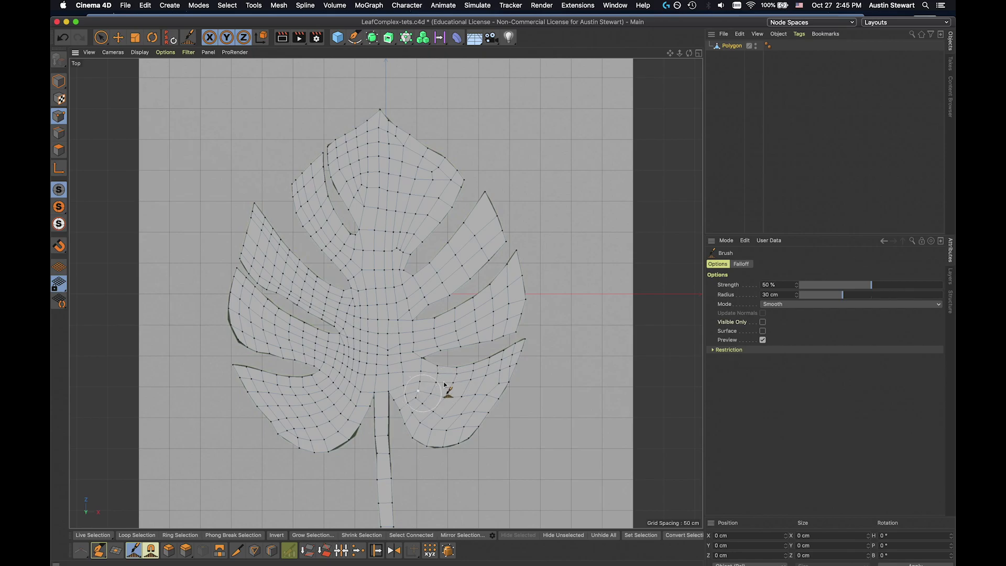
- Enlarge the Smooth brush to 69.7 cm radius and relax the lower lobes and leaf tip
left_click(900, 295)
mouse_move(462, 402)
left_mouse_down()
mouse_move(484, 396)
mouse_move(497, 373)
mouse_move(428, 415)
mouse_move(456, 409)
mouse_move(425, 416)
mouse_move(405, 391)
mouse_move(422, 403)
mouse_move(382, 392)
mouse_move(393, 382)
mouse_move(352, 385)
mouse_move(388, 408)
left_mouse_up()
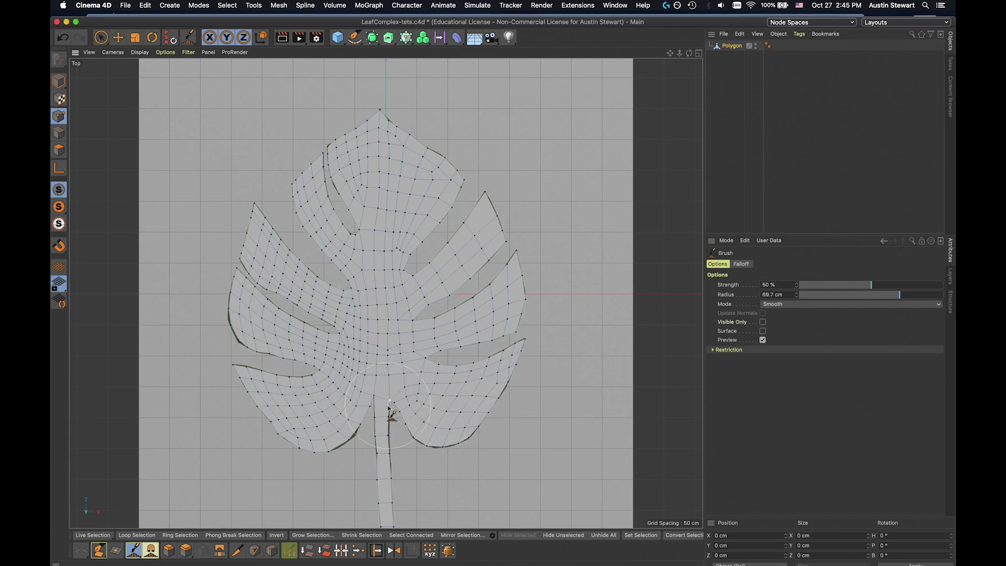
key("super+z")
mouse_move(443, 415)
left_mouse_down()
mouse_move(444, 391)
mouse_move(484, 379)
left_mouse_up()
mouse_move(339, 385)
left_mouse_down()
mouse_move(302, 415)
mouse_move(293, 410)
mouse_move(293, 400)
mouse_move(312, 419)
mouse_move(334, 413)
mouse_move(361, 321)
mouse_move(359, 357)
mouse_move(372, 359)
mouse_move(244, 325)
mouse_move(268, 258)
mouse_move(259, 239)
mouse_move(301, 289)
mouse_move(354, 311)
mouse_move(361, 254)
left_mouse_up()
mouse_move(346, 165)
left_mouse_down()
mouse_move(376, 191)
mouse_move(380, 291)
mouse_move(388, 258)
mouse_move(370, 283)
mouse_move(387, 343)
mouse_move(379, 346)
mouse_move(375, 323)
mouse_move(416, 326)
mouse_move(401, 233)
mouse_move(409, 254)
left_mouse_up()
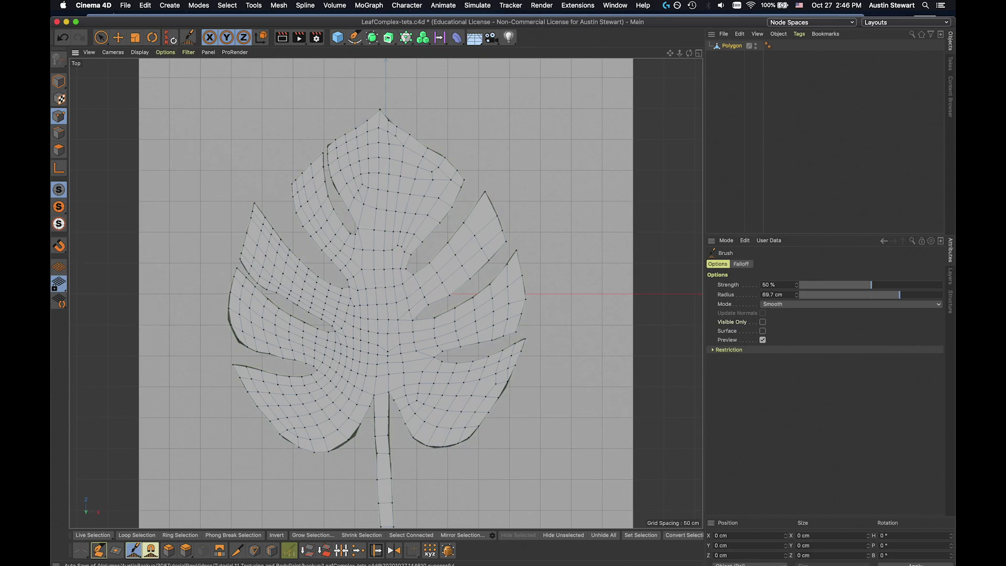
- Draw a strip of new polygons between the centre vertices with the Polygon Pen
left_click(99, 551)
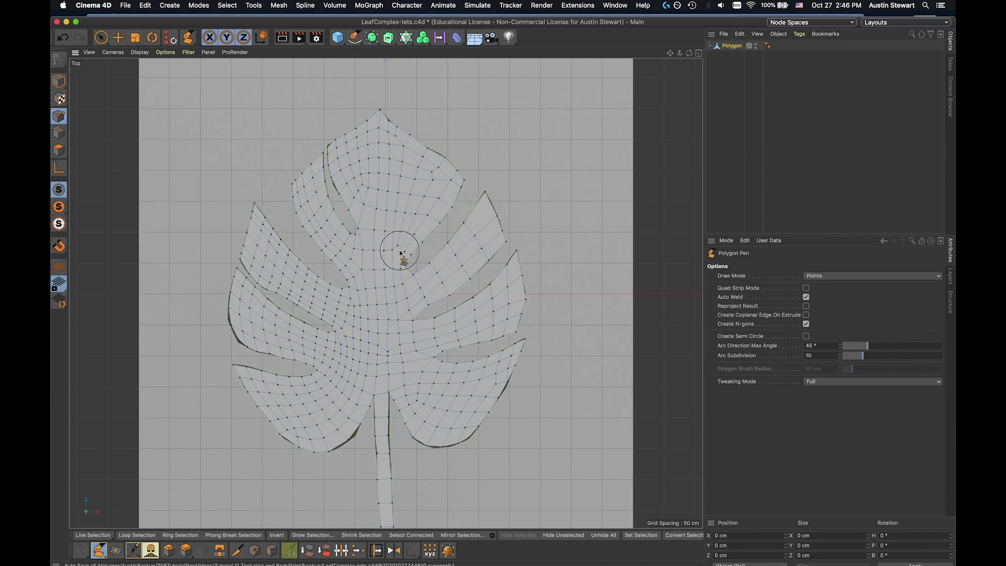
scroll(399, 255, "up", 10)
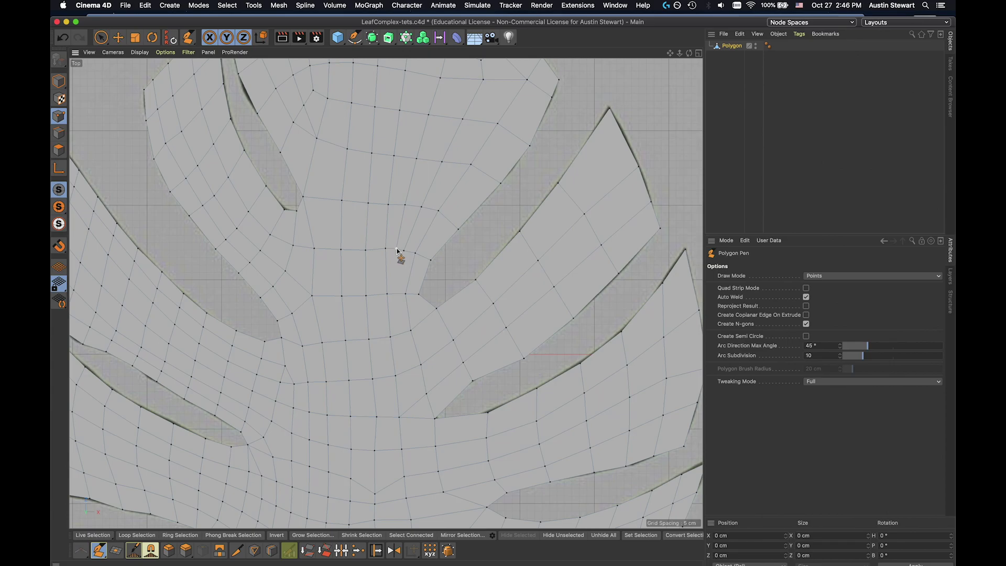
left_click(396, 250)
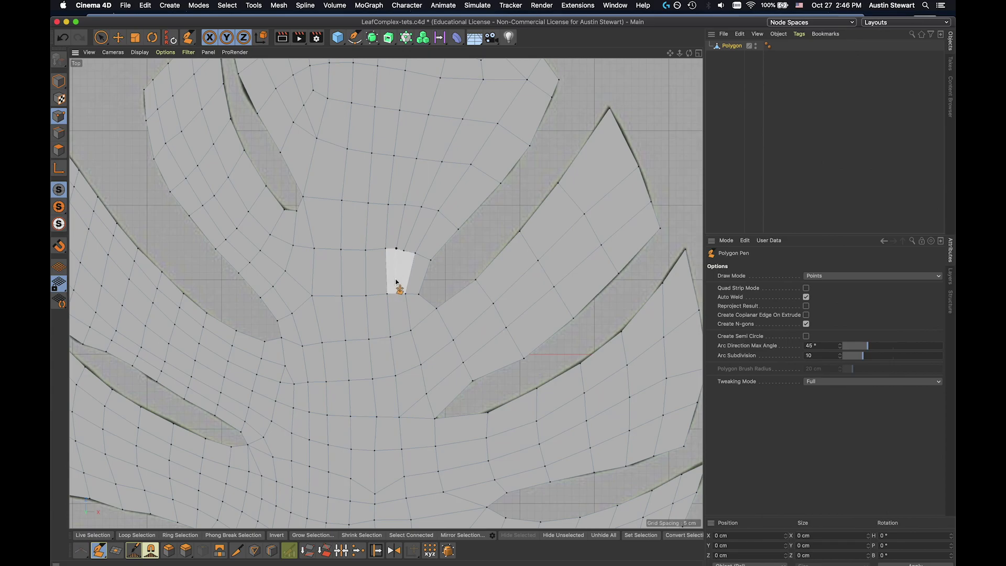
left_click(408, 246)
left_click(405, 294)
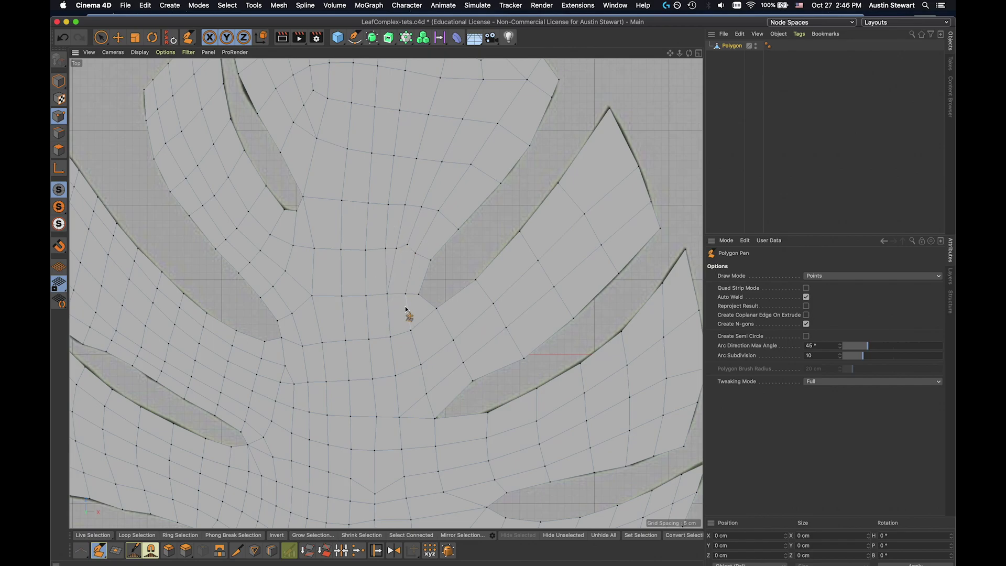
left_click(407, 245)
left_click(406, 294)
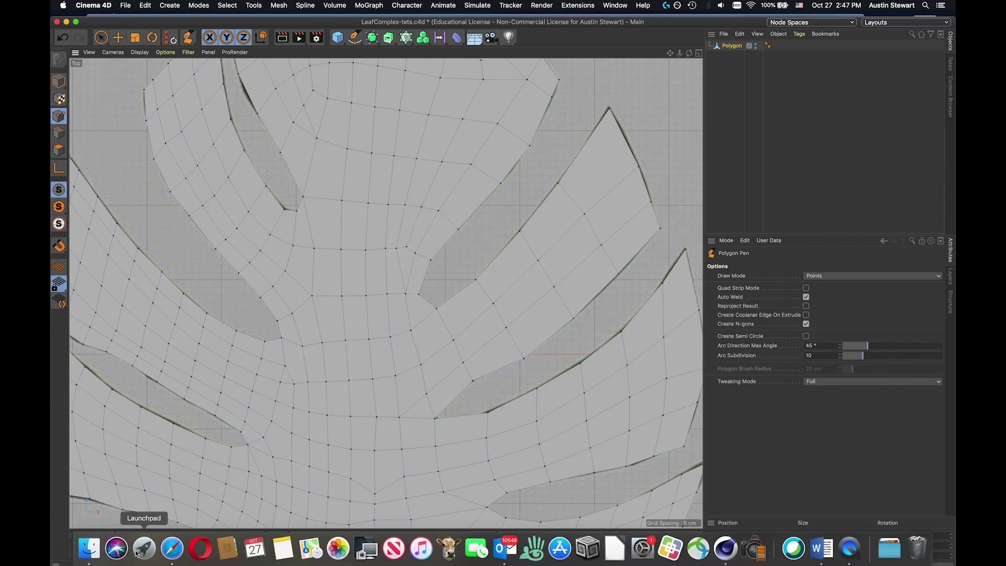
left_click(133, 549)
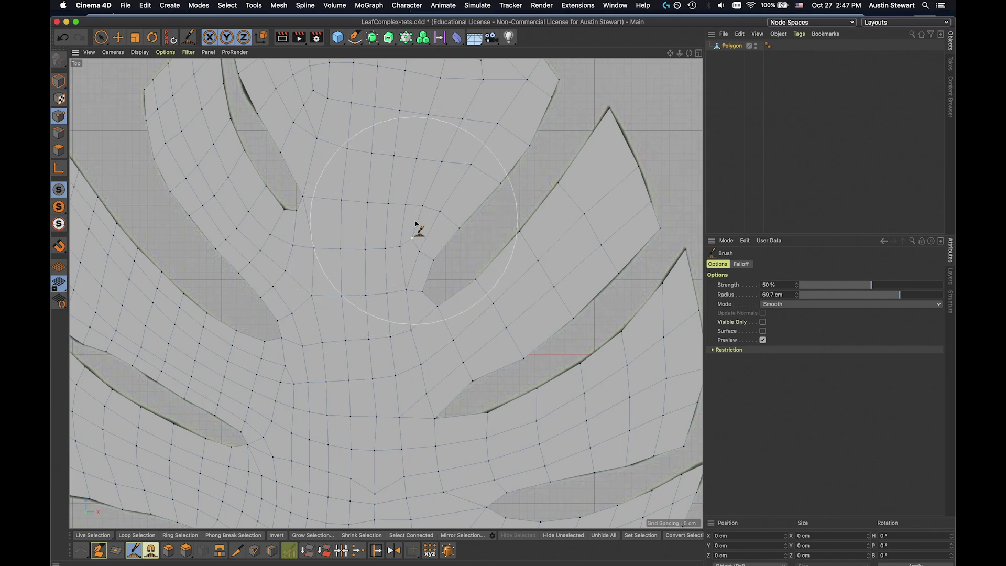
- Relax the vertices around the new centre polygons and bring the stem into view
mouse_move(391, 211)
left_mouse_down()
mouse_move(366, 188)
mouse_move(351, 198)
mouse_move(361, 197)
left_mouse_up()
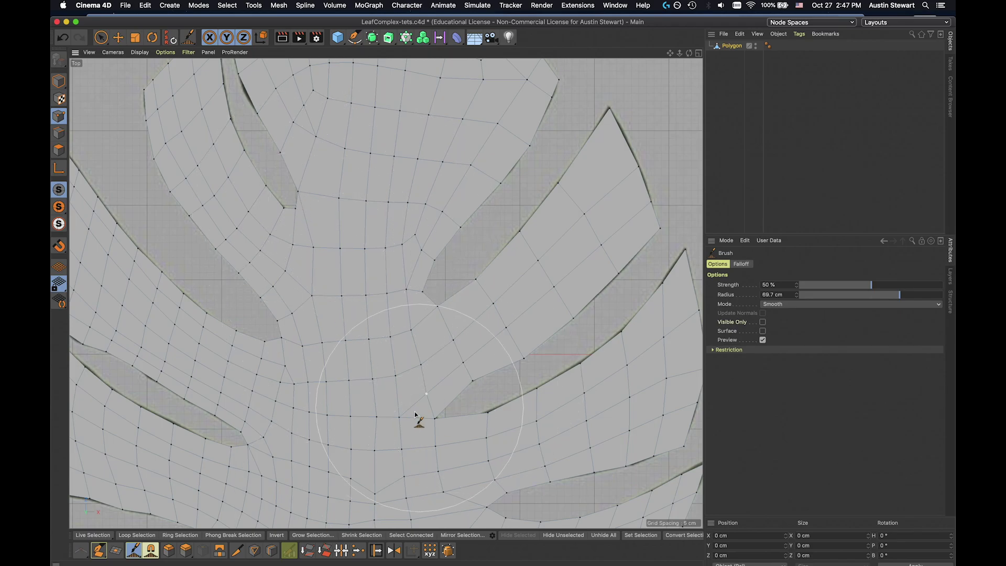
scroll(414, 422, "down", 5)
middle_click_drag(384, 474, 418, 341)
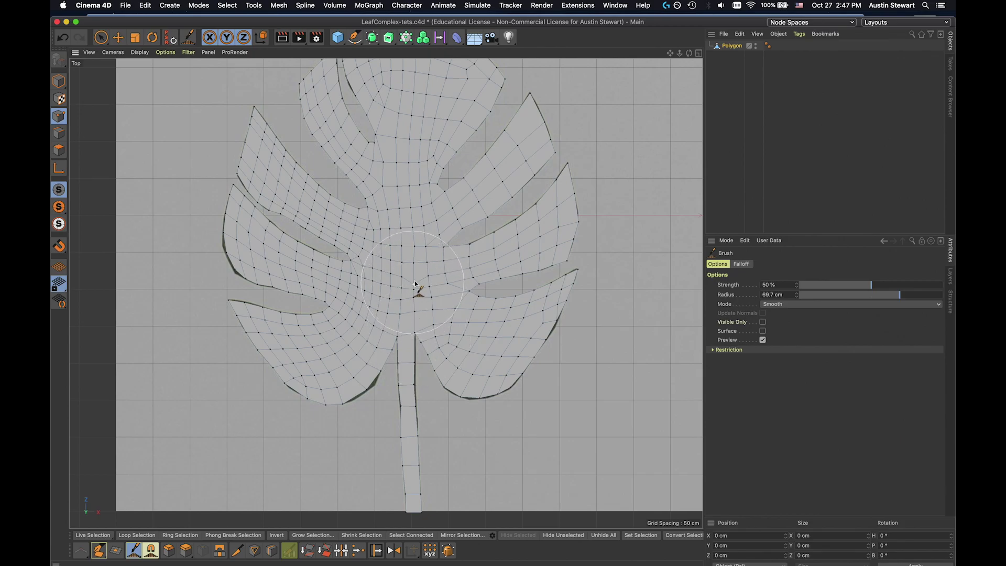
- Switch the Brush tool's mode from Smooth to Smear
left_click(98, 551)
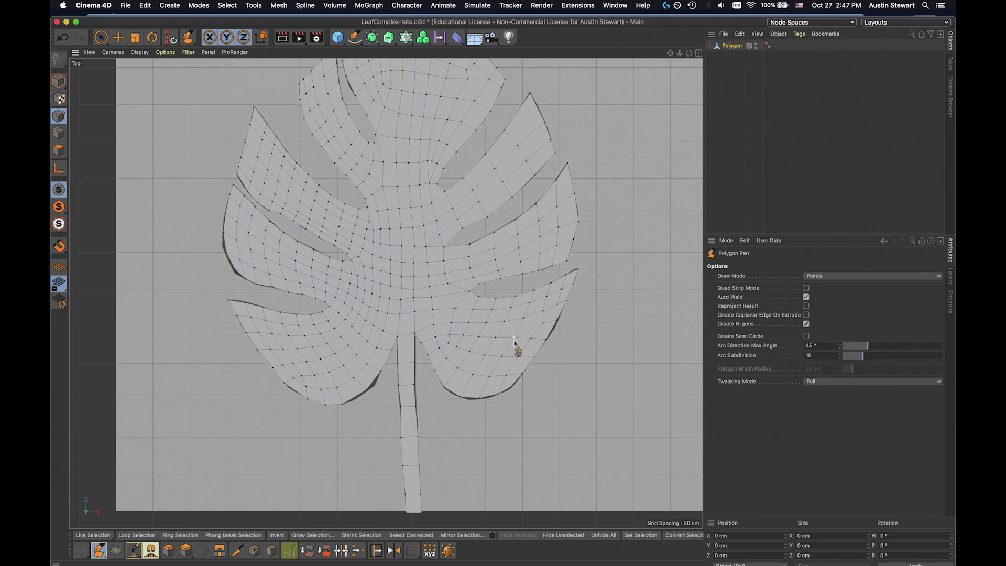
left_click(136, 553)
left_click(795, 306)
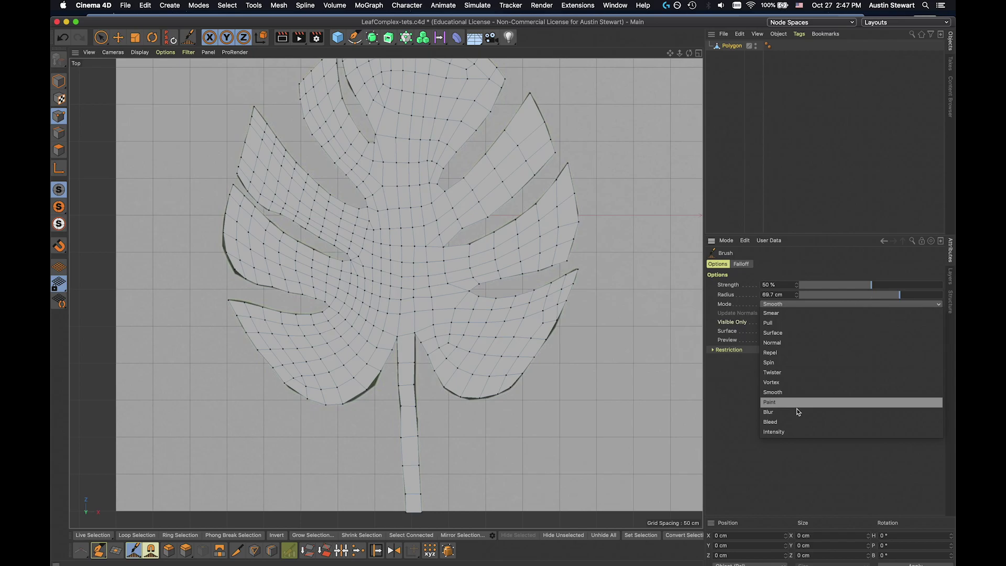
left_click(799, 314)
- Smear the lower-right and middle-left lobe edges into rounder curves, then zoom out to check
left_click_drag(496, 401, 461, 404)
left_click_drag(549, 340, 557, 333)
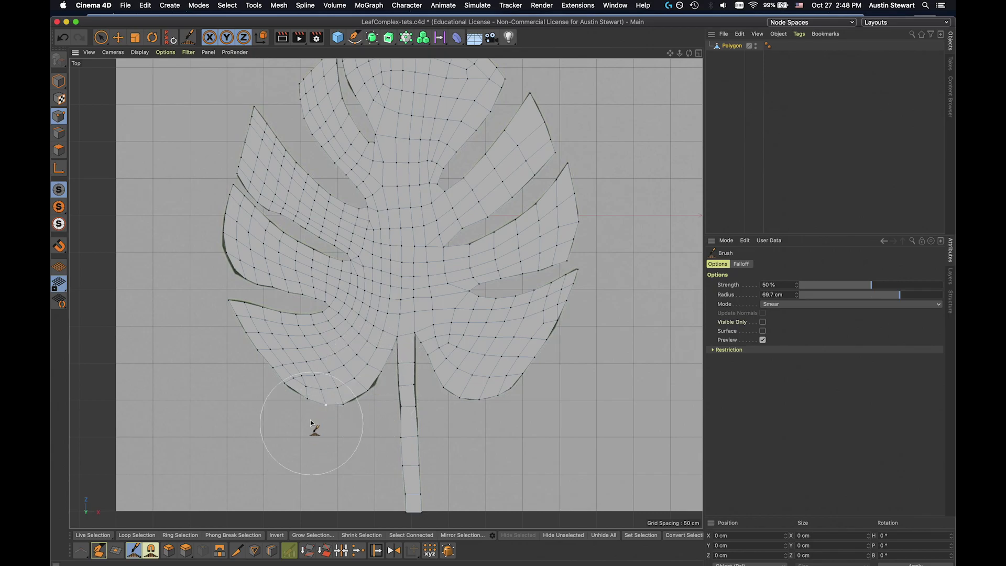
left_click_drag(229, 254, 232, 281)
left_click_drag(226, 216, 229, 242)
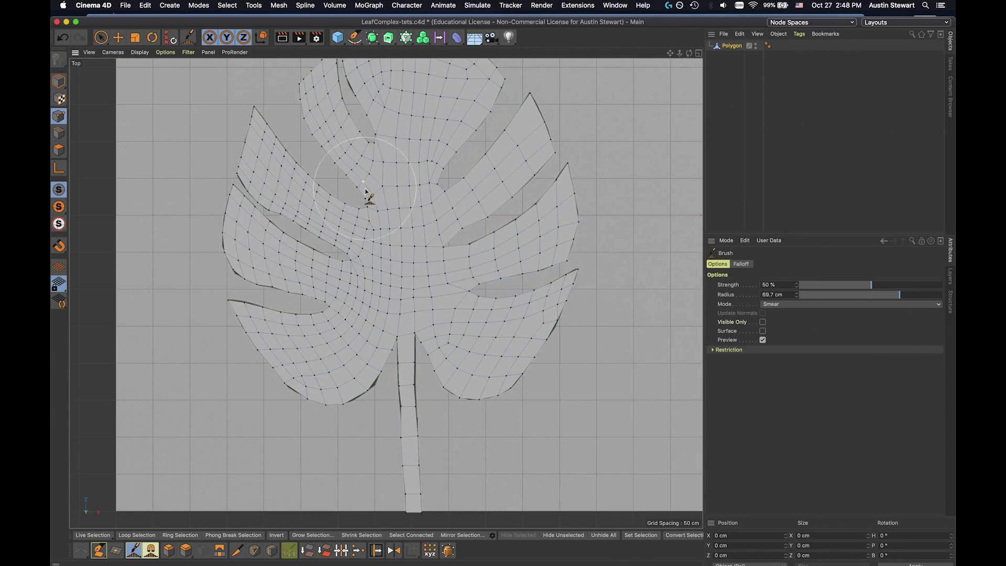
scroll(370, 196, "down", 2)
scroll(365, 194, "down", 1)
scroll(366, 194, "up", 2)
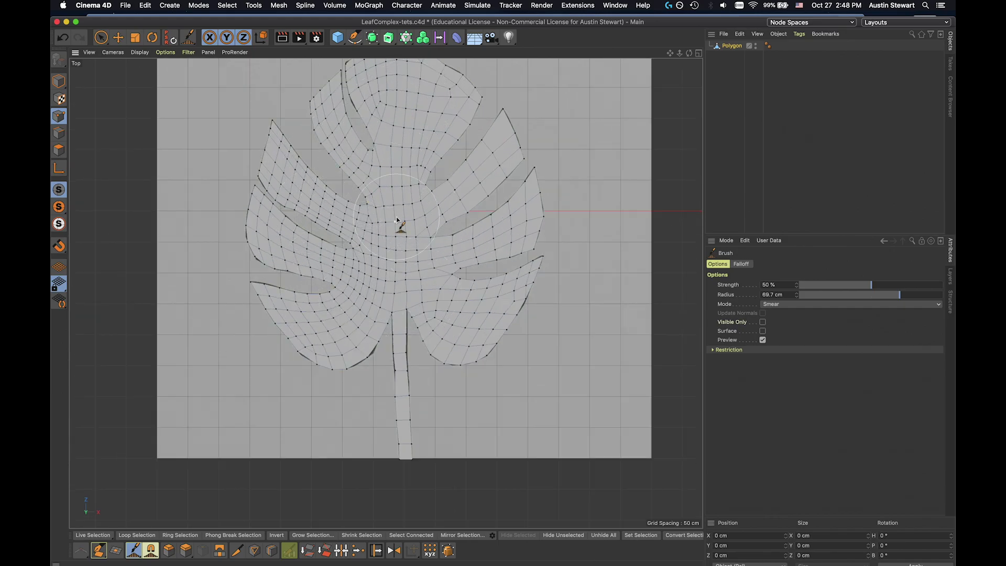
scroll(386, 252, "down", 1)
scroll(386, 251, "up", 2)
scroll(384, 250, "down", 1)
scroll(384, 249, "down", 2)
scroll(386, 257, "up", 2)
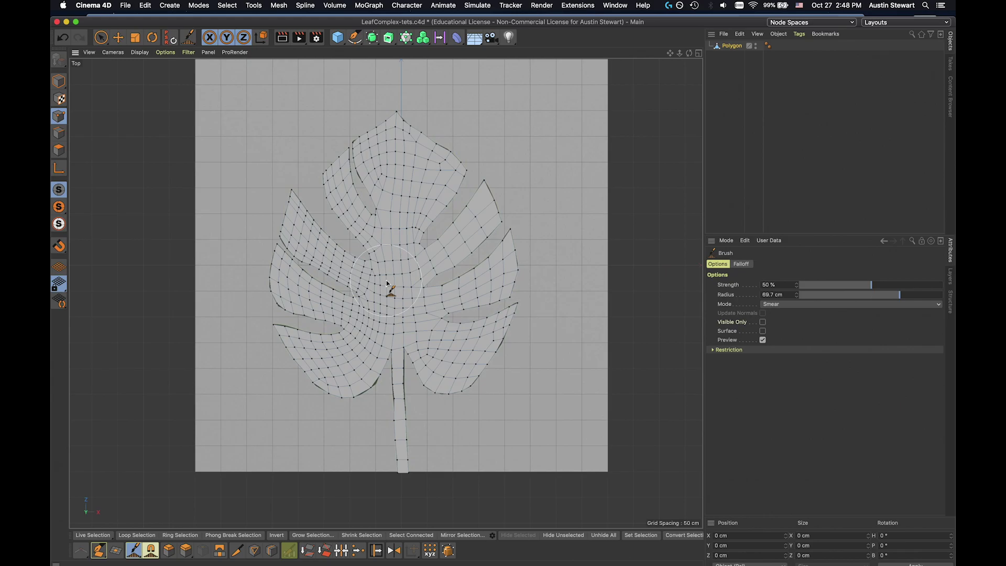
- Save the model as LeafComplex-work-finalMesh.c4d
key("super+shift+s")
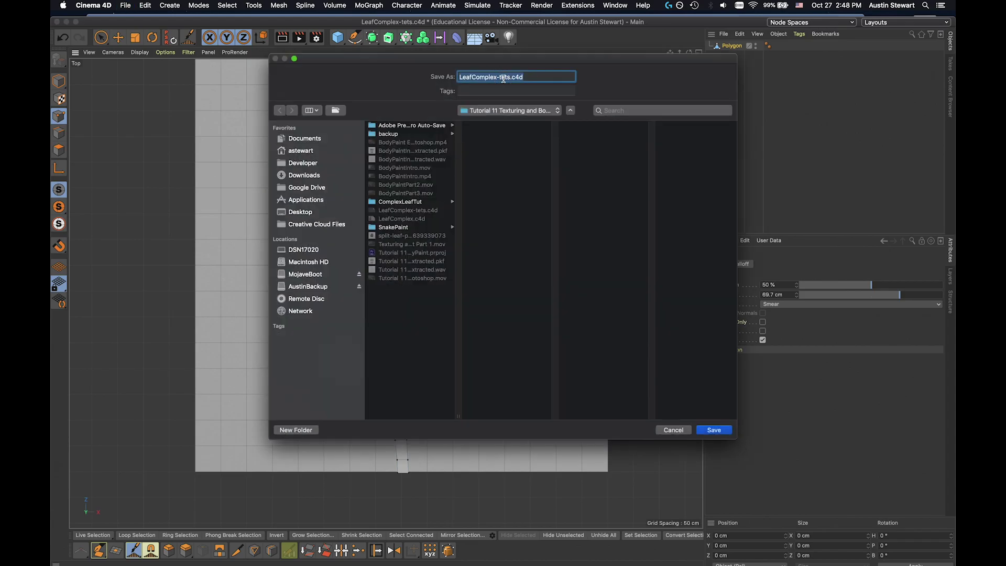
double_click(503, 77)
key("BackSpace")
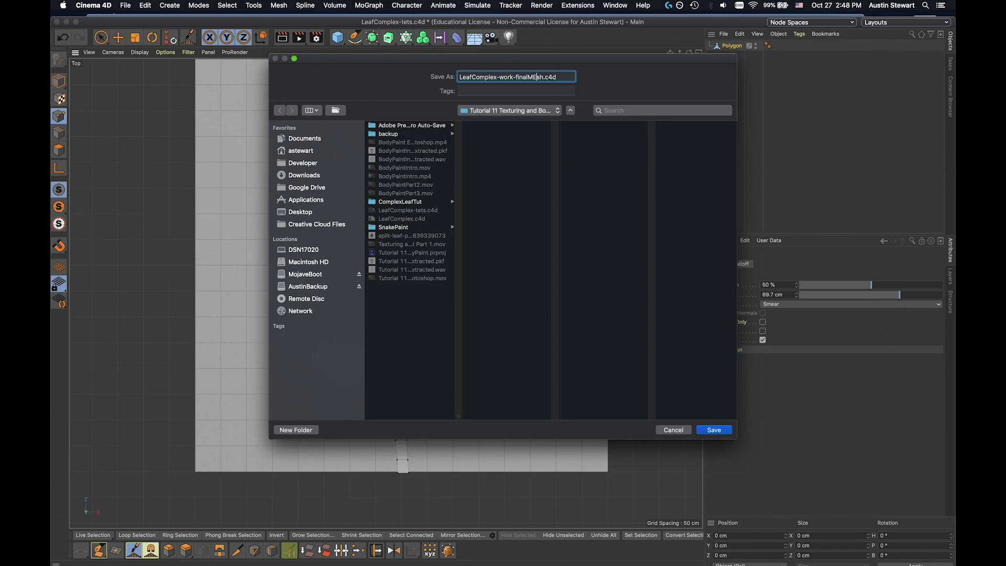
left_click(714, 430)
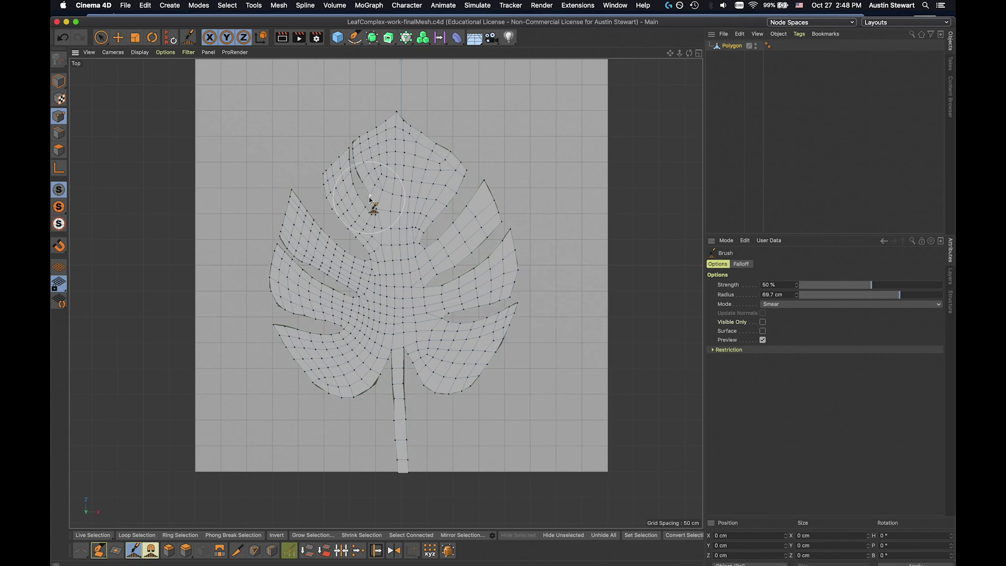
- Start a Save As copy named LeafComplex-defrom.c4d
key("super+shift+s")
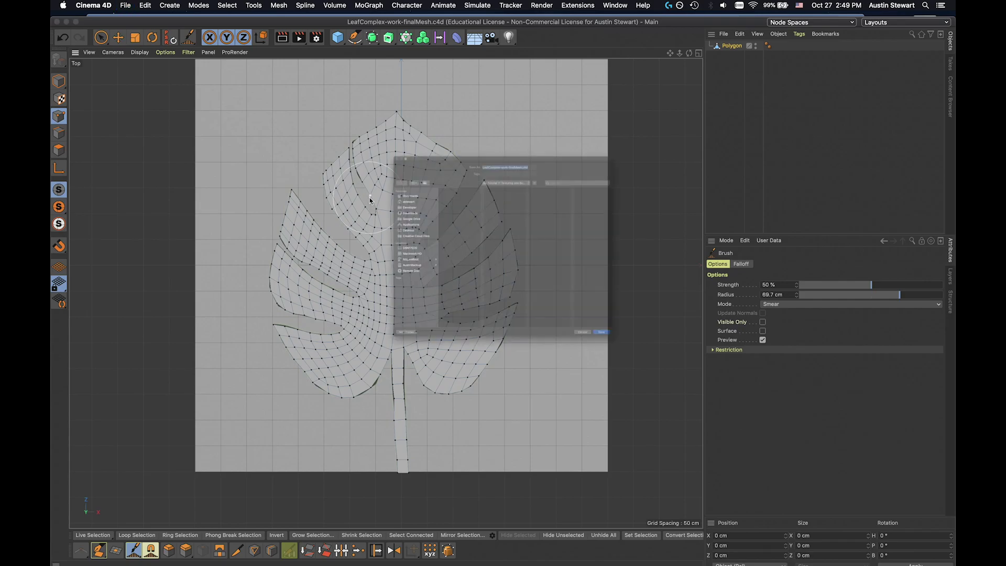
left_click_drag(499, 77, 543, 77)
type("defrom")
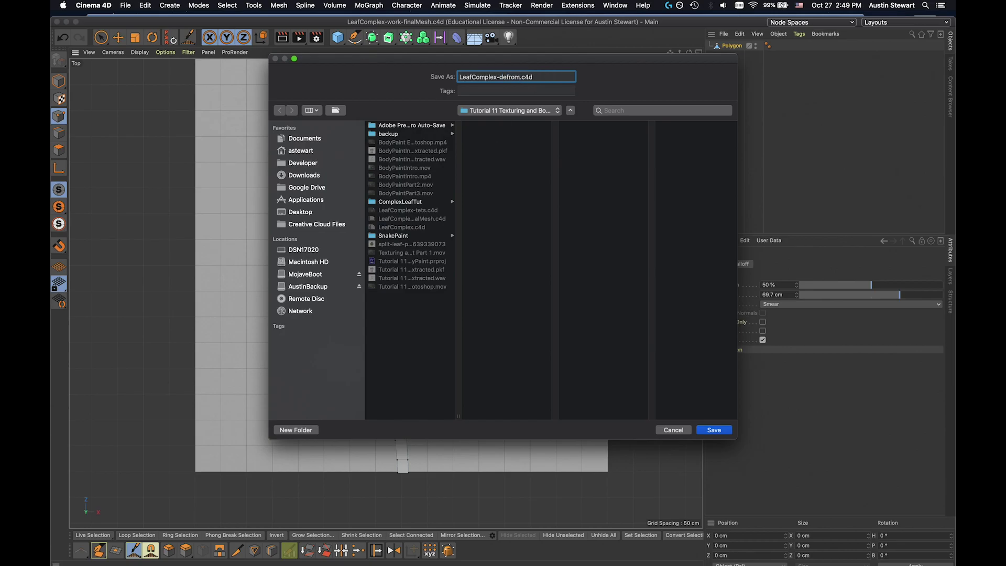